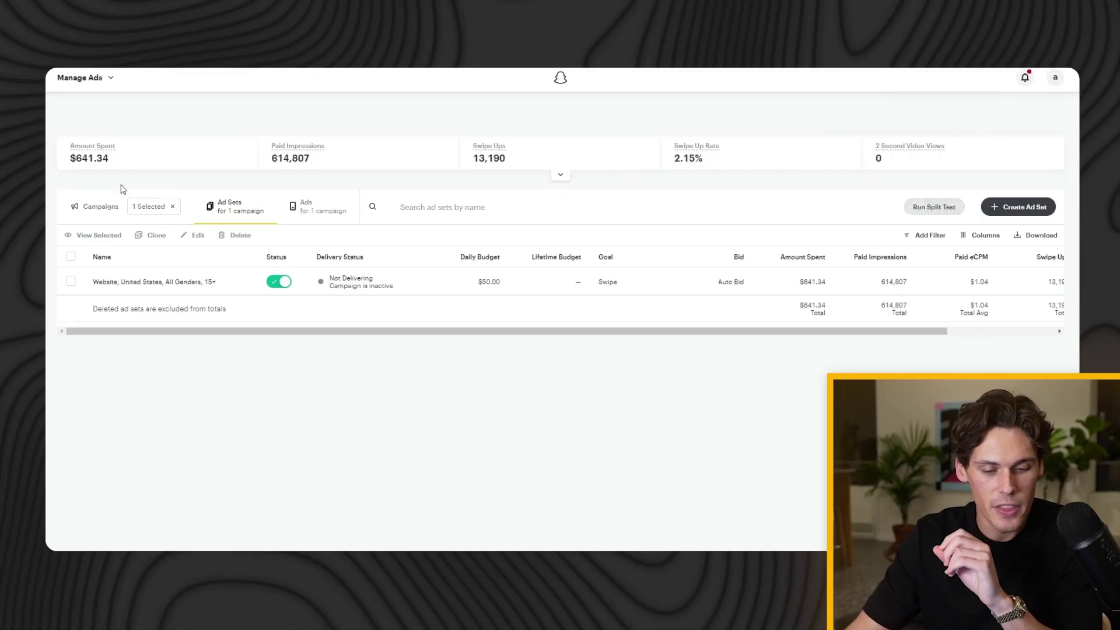
Step: Examine the ad set's spend and purchase metrics, and calculate the cost per purchase in Calculator using 144 purchases
scroll(446, 283, right, 1)
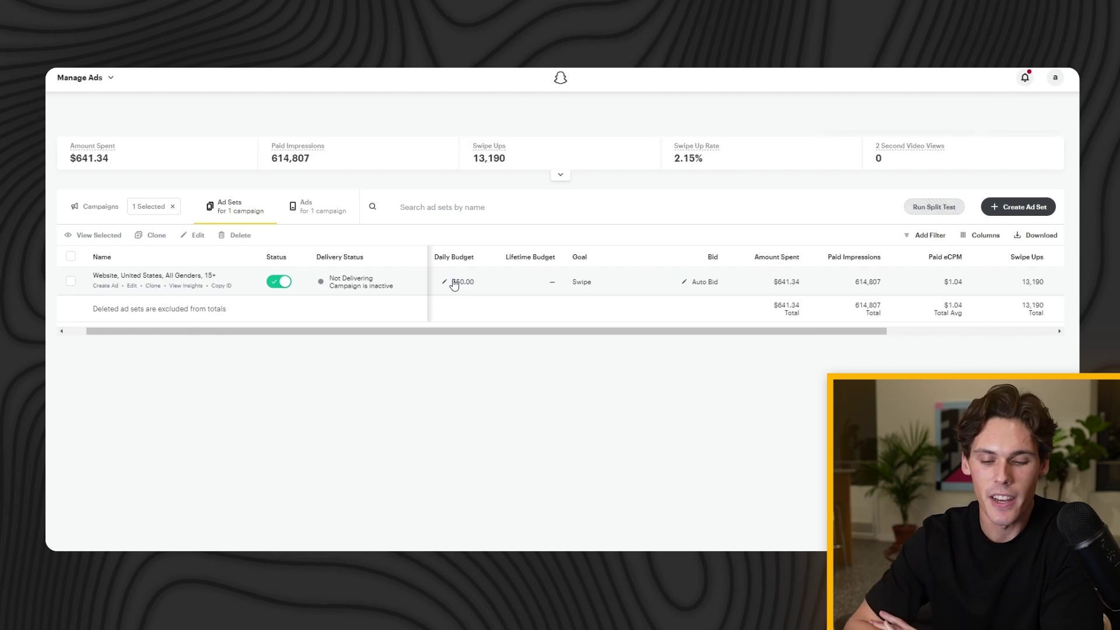
scroll(454, 285, right, 5)
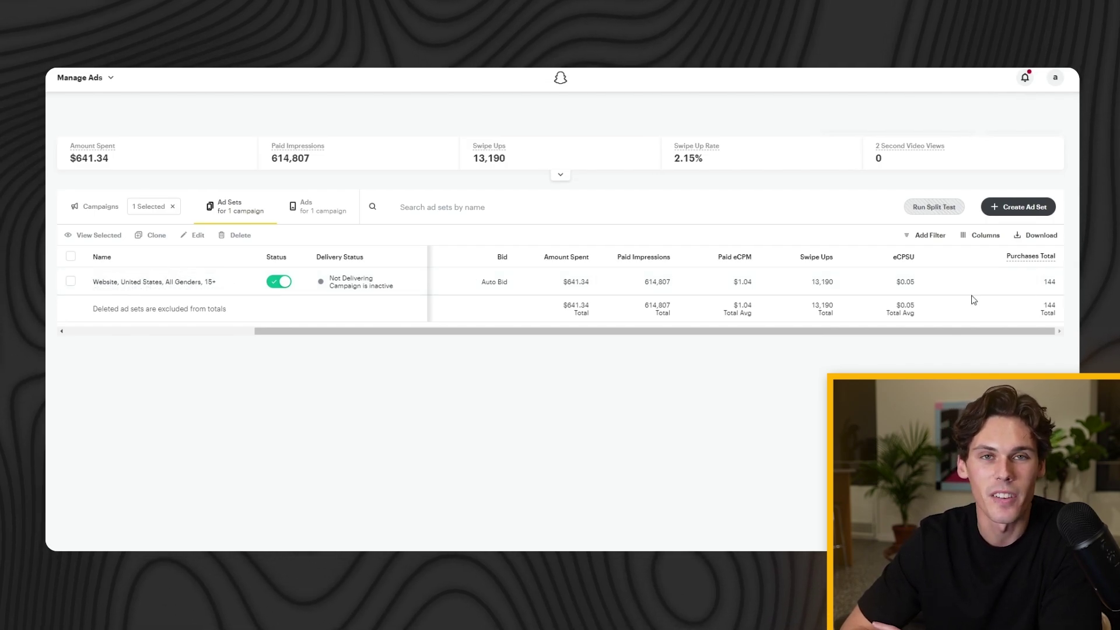
key(alt+Tab)
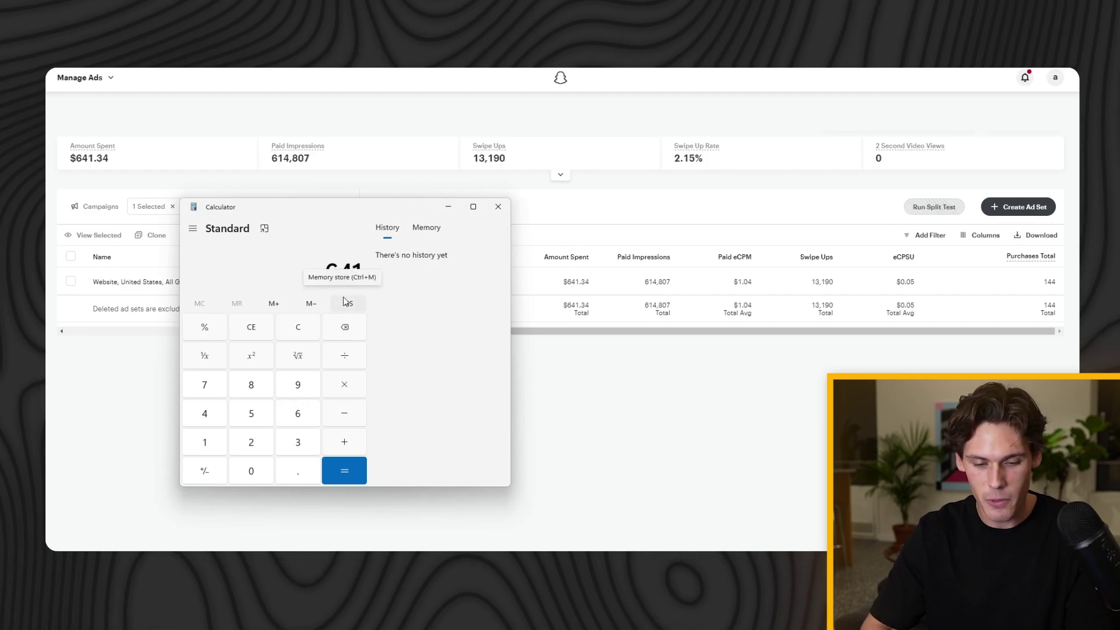
text(44)
key(Return)
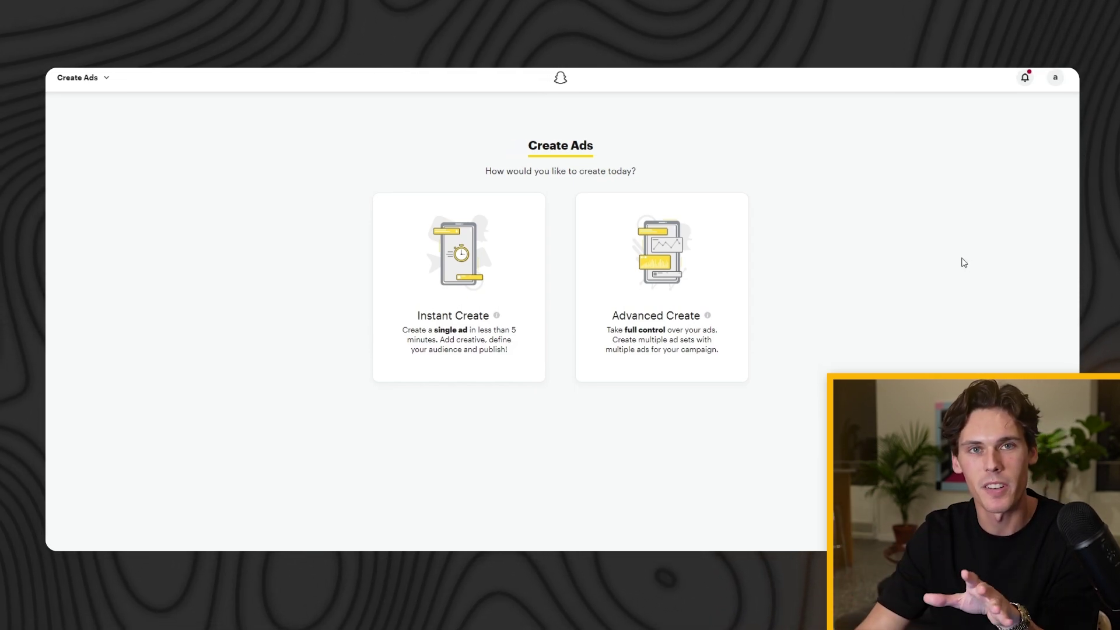
Step: Start an advanced campaign with the Website Conversions objective and name it Campaign Example 1
click(732, 267)
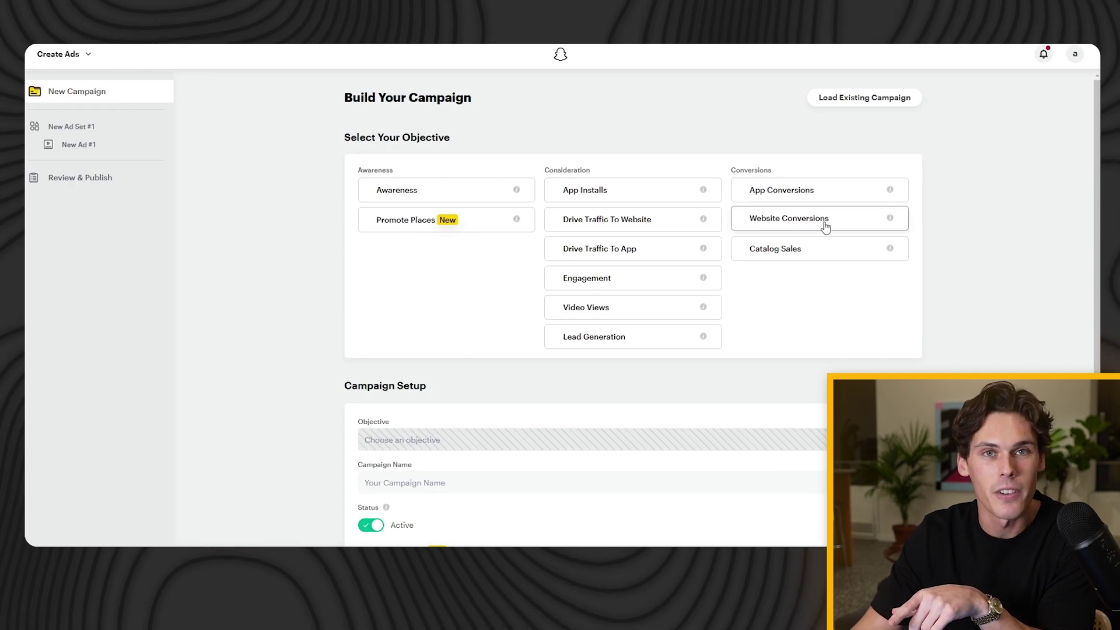
click(826, 227)
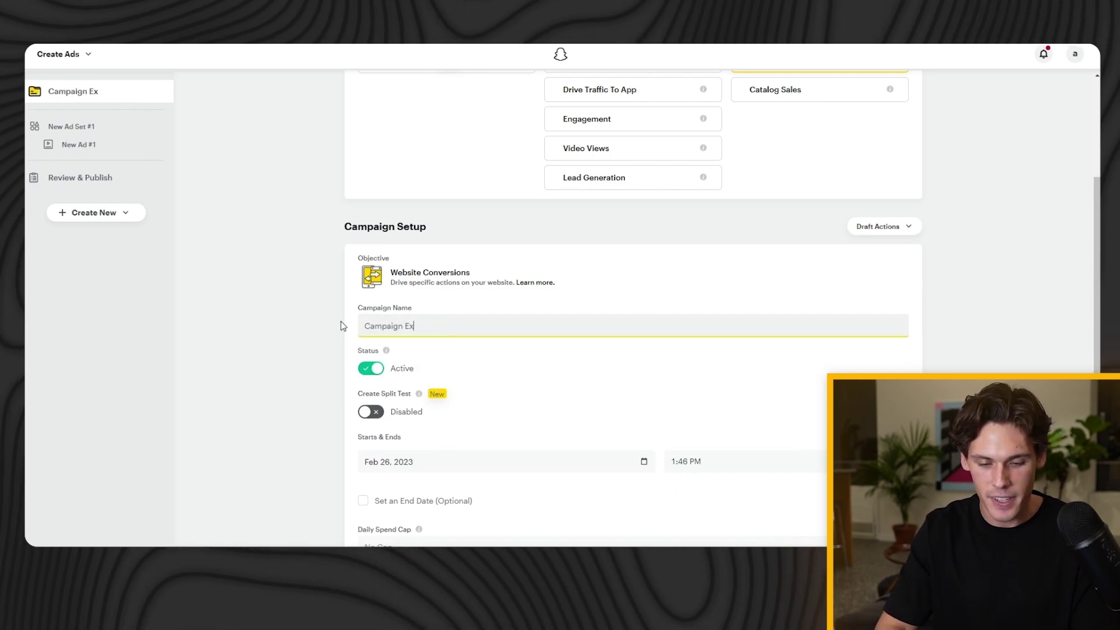
scroll(397, 309, down, 2)
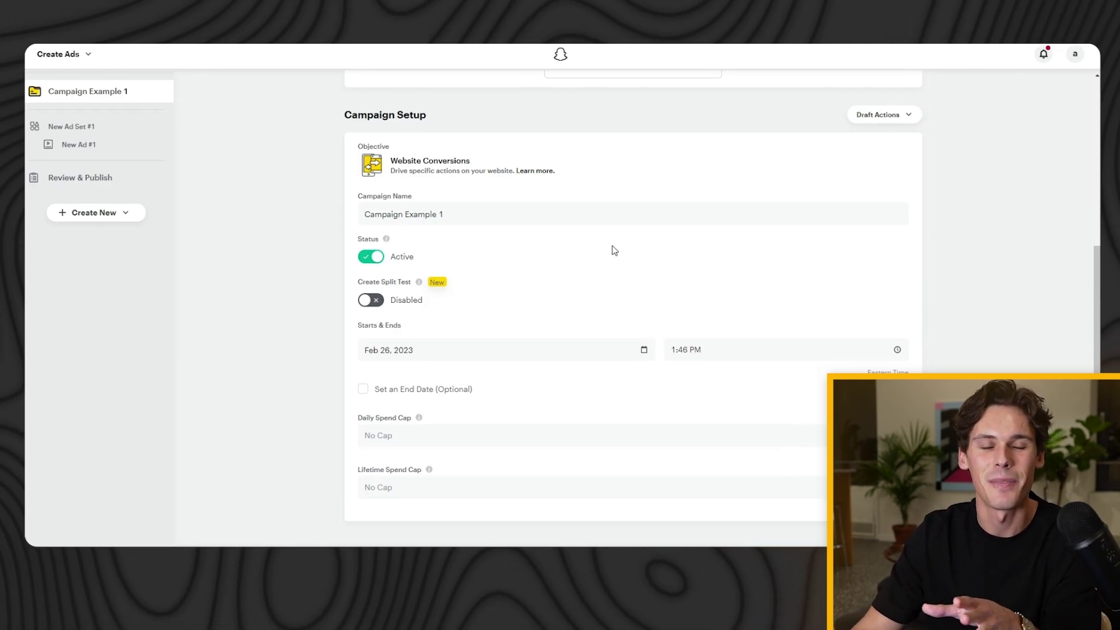
Step: Review the campaign's daily and lifetime spend caps and continue to the ad set details
click(500, 398)
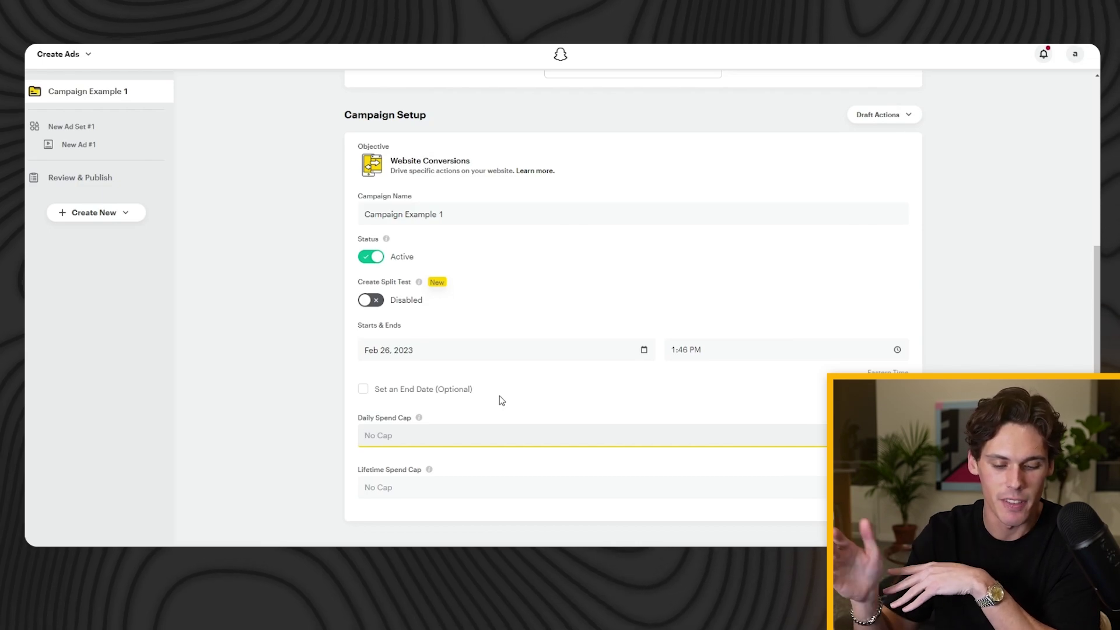
click(406, 487)
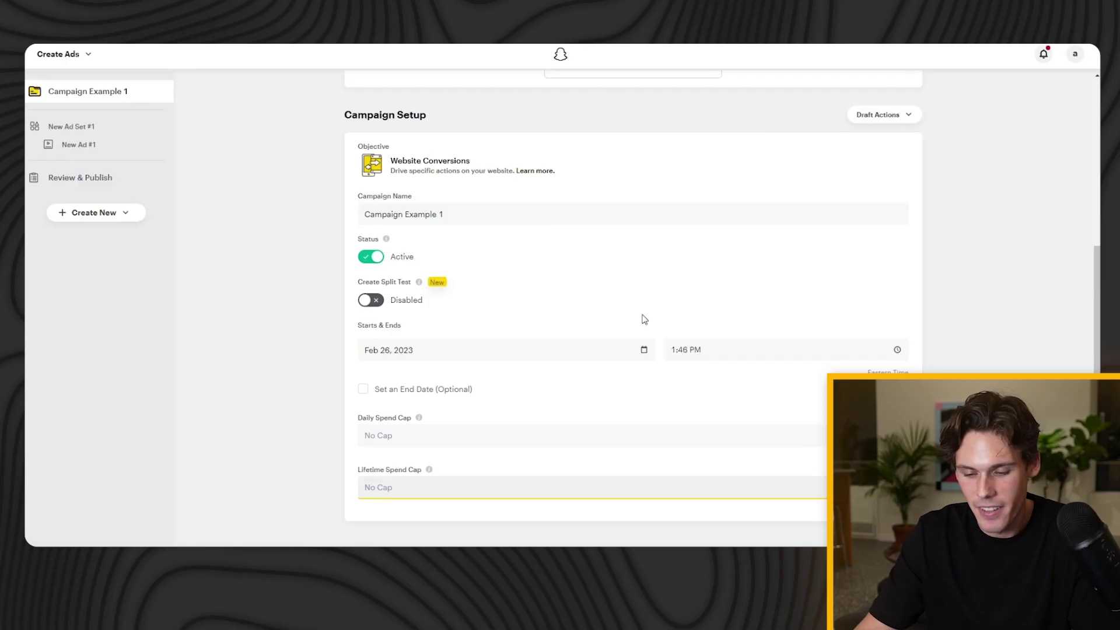
scroll(630, 309, up, 5)
scroll(588, 271, down, 5)
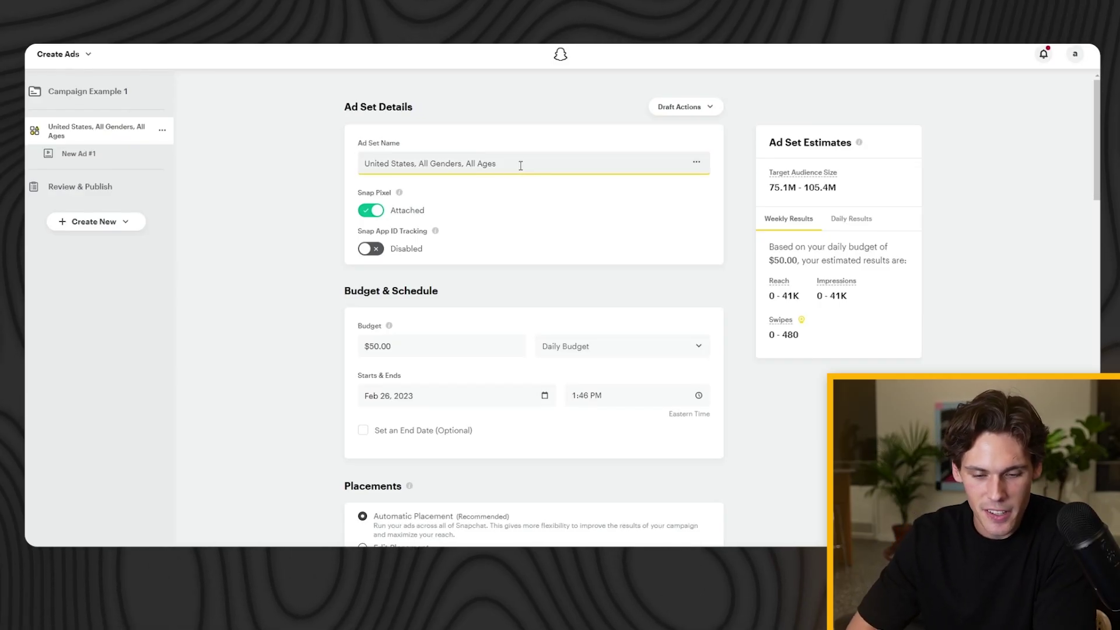
Step: Rename the ad set as Campaign Example 1
triple_click(521, 166)
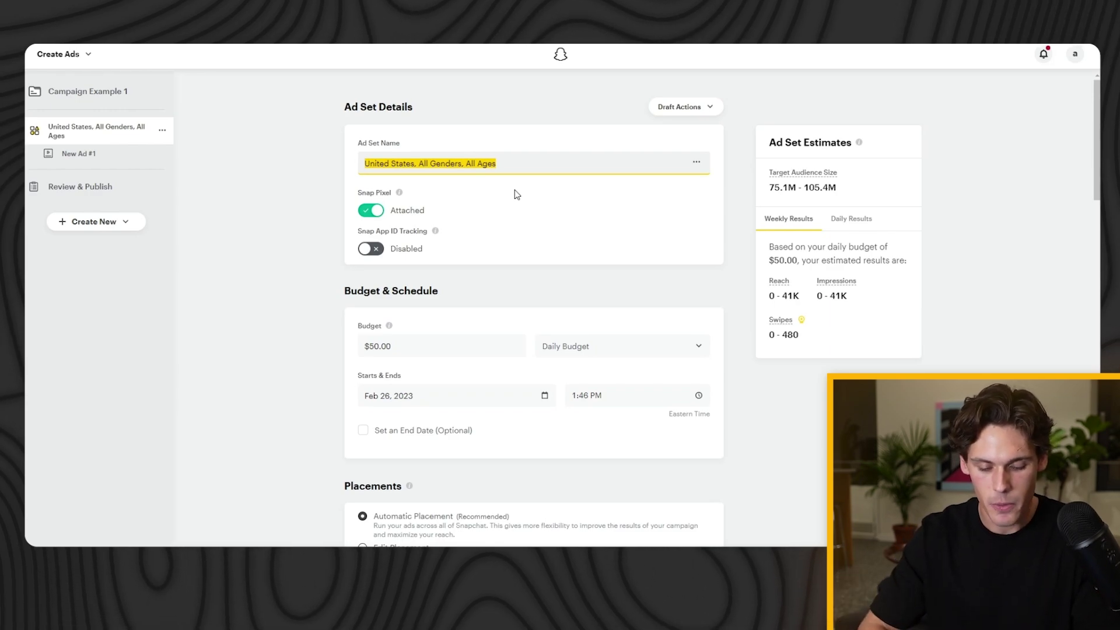
text(Campgin)
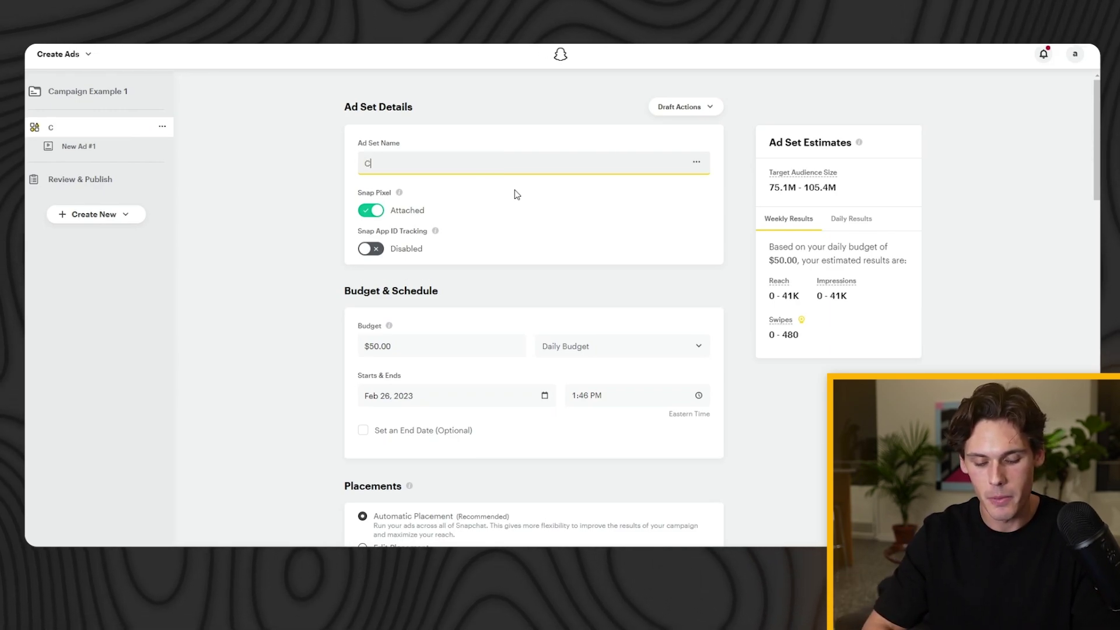
click(527, 212)
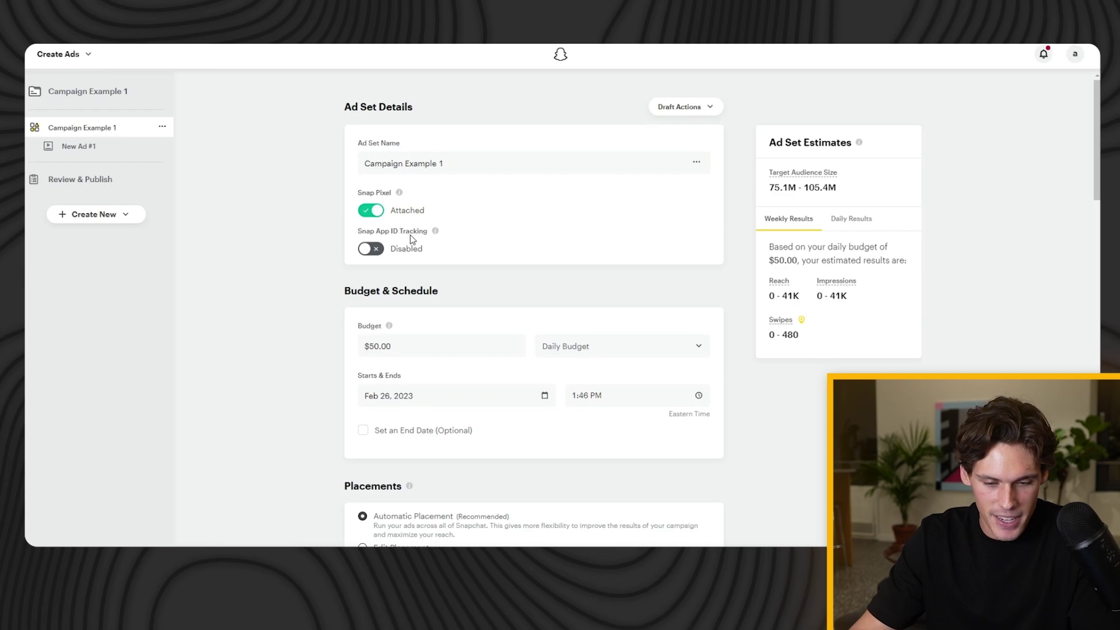
mouse_move(443, 235)
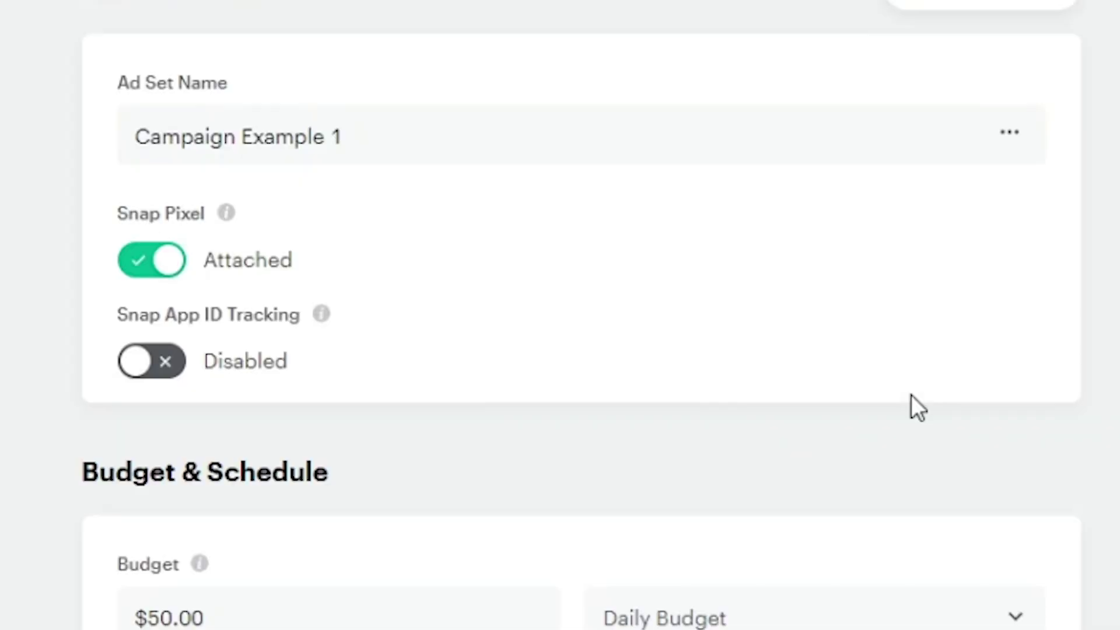
Step: Set the ad set's daily budget to $5.00
double_click(429, 346)
text(5)
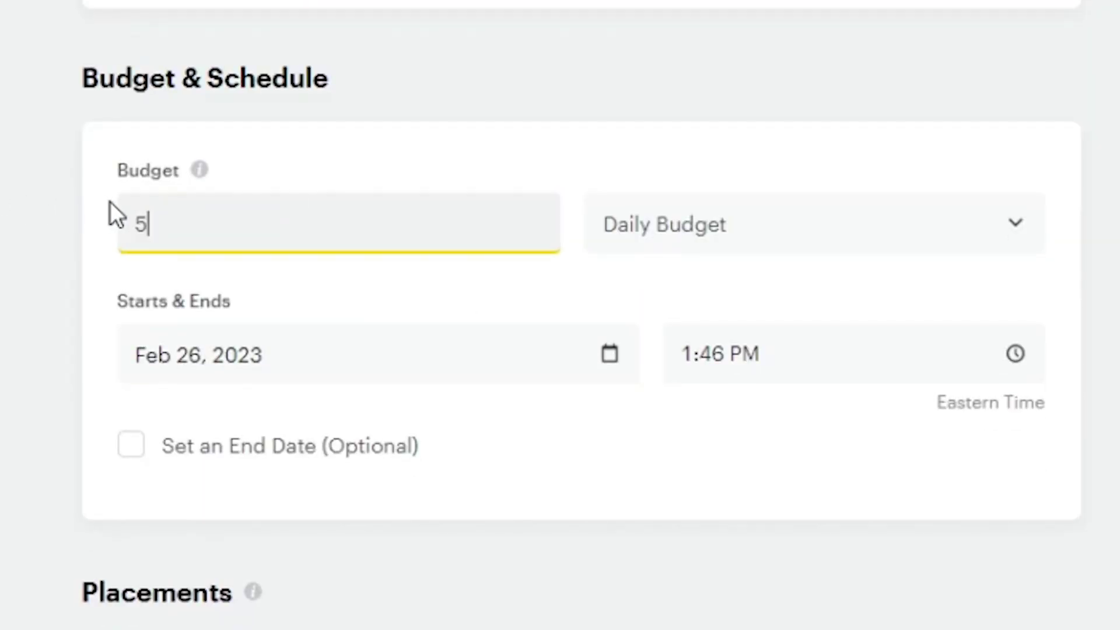
click(565, 90)
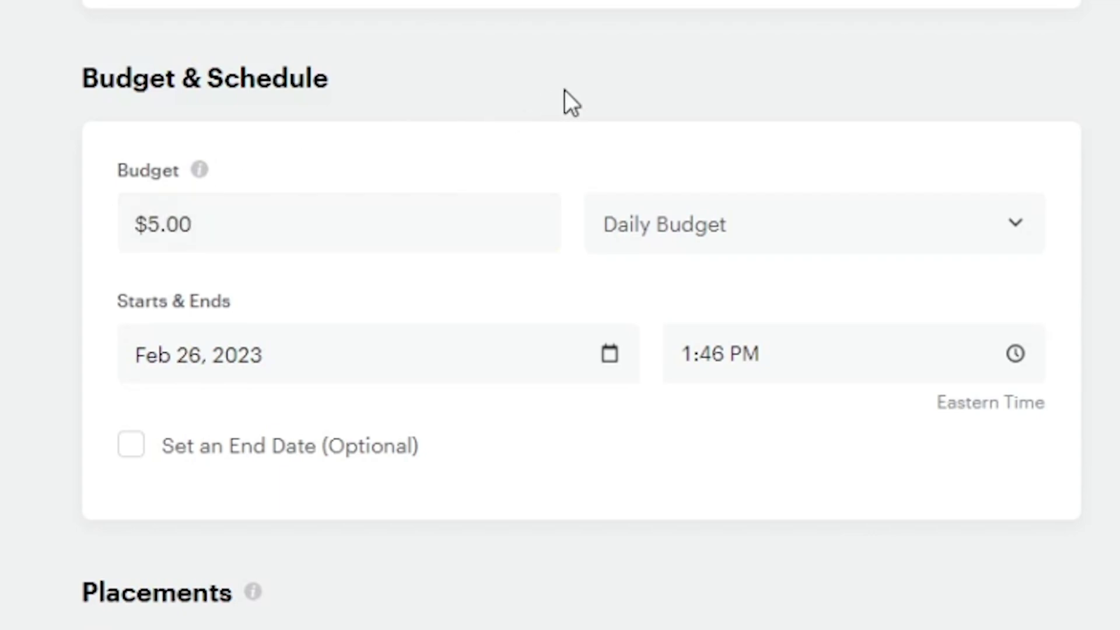
click(703, 236)
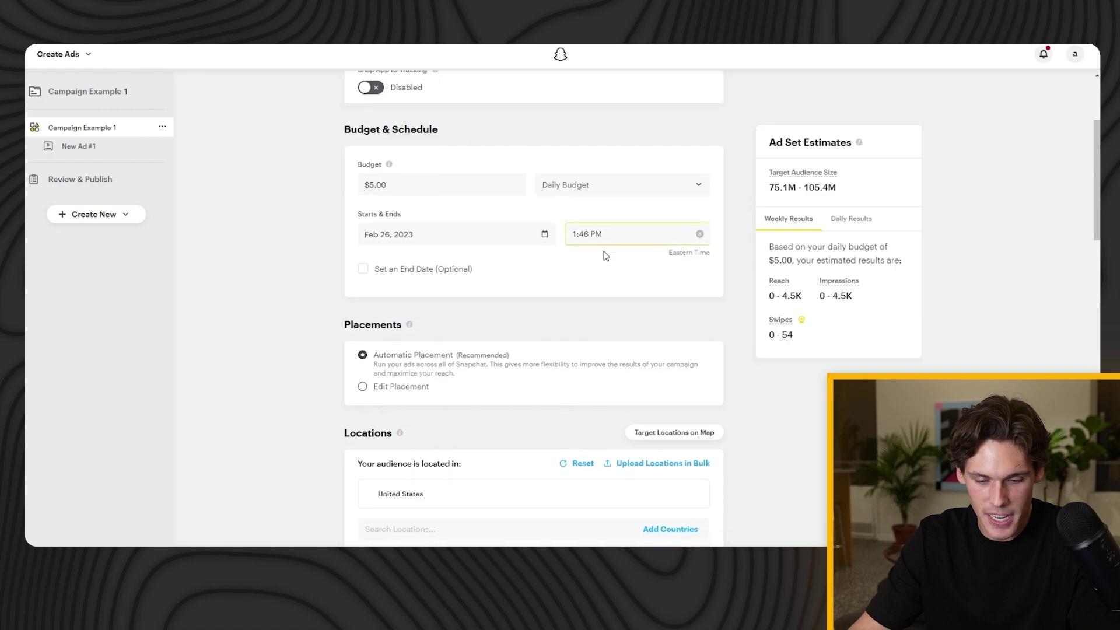
Step: View the manual options under Edit Placement and switch the ad set back to Automatic Placement
scroll(514, 227, down, 2)
click(401, 279)
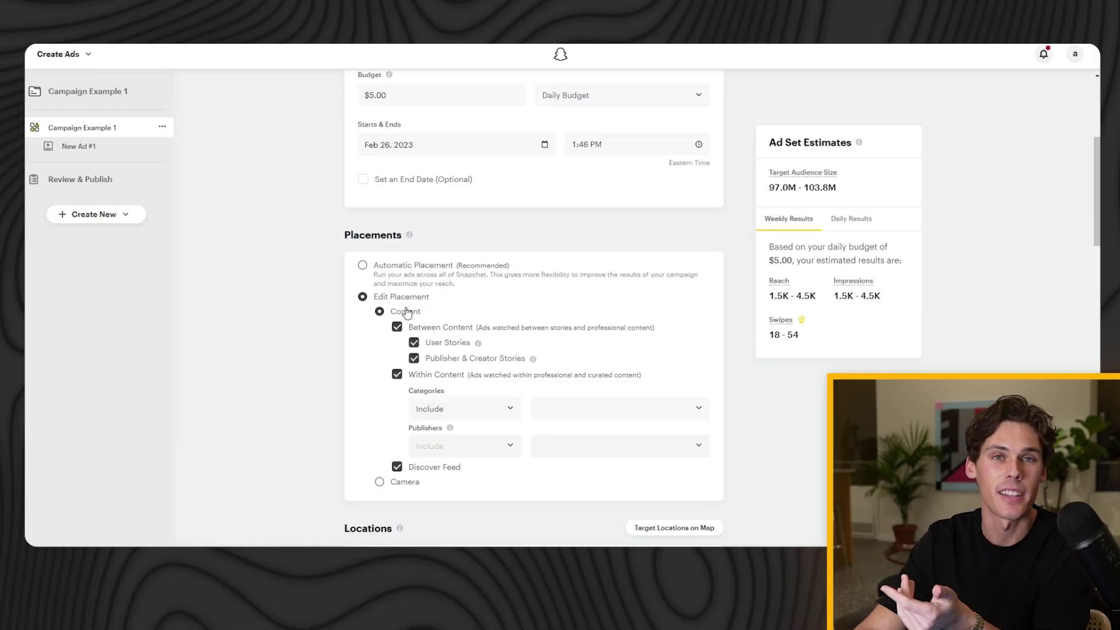
click(400, 269)
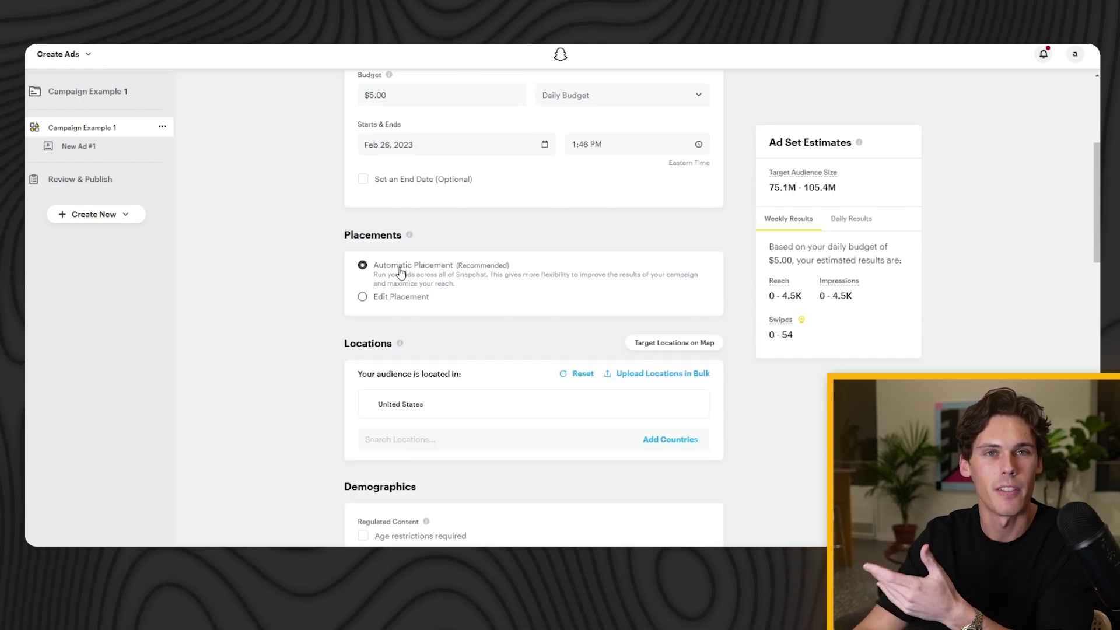
Step: Set the minimum age of the ad set's audience to 16 in the demographics
scroll(480, 240, down, 1)
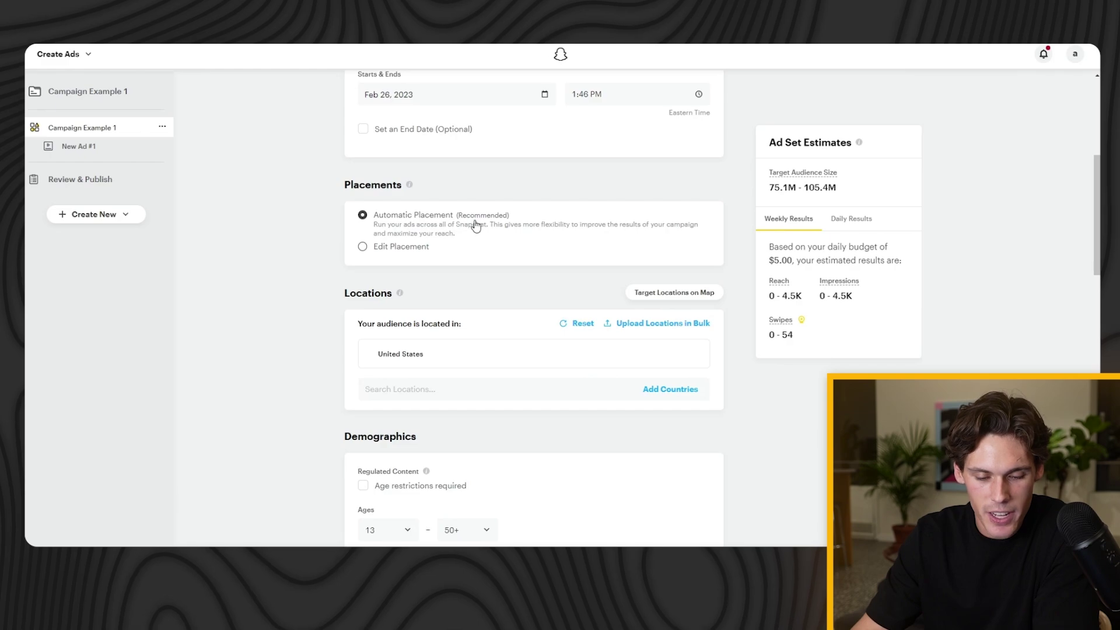
scroll(475, 227, down, 2)
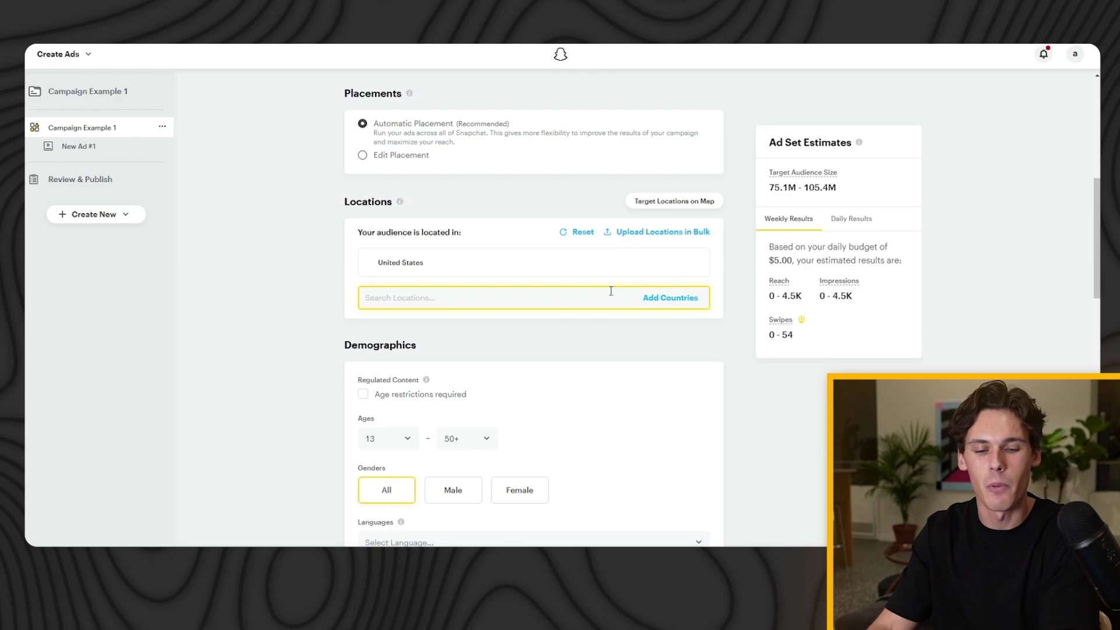
mouse_move(596, 255)
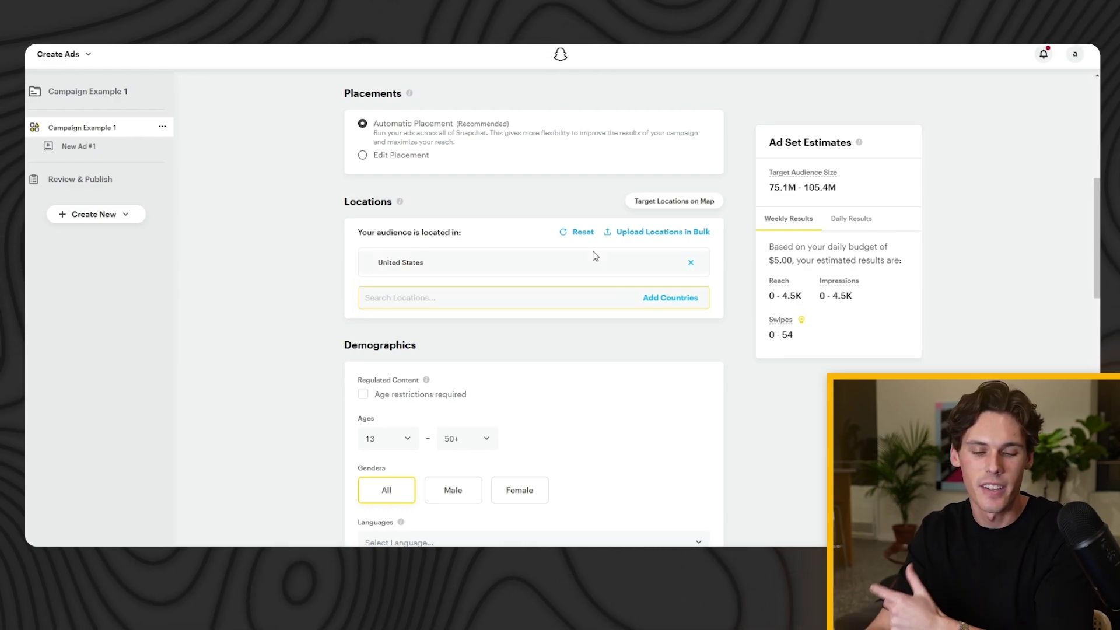
scroll(568, 236, down, 3)
click(553, 242)
drag(378, 180, 426, 179)
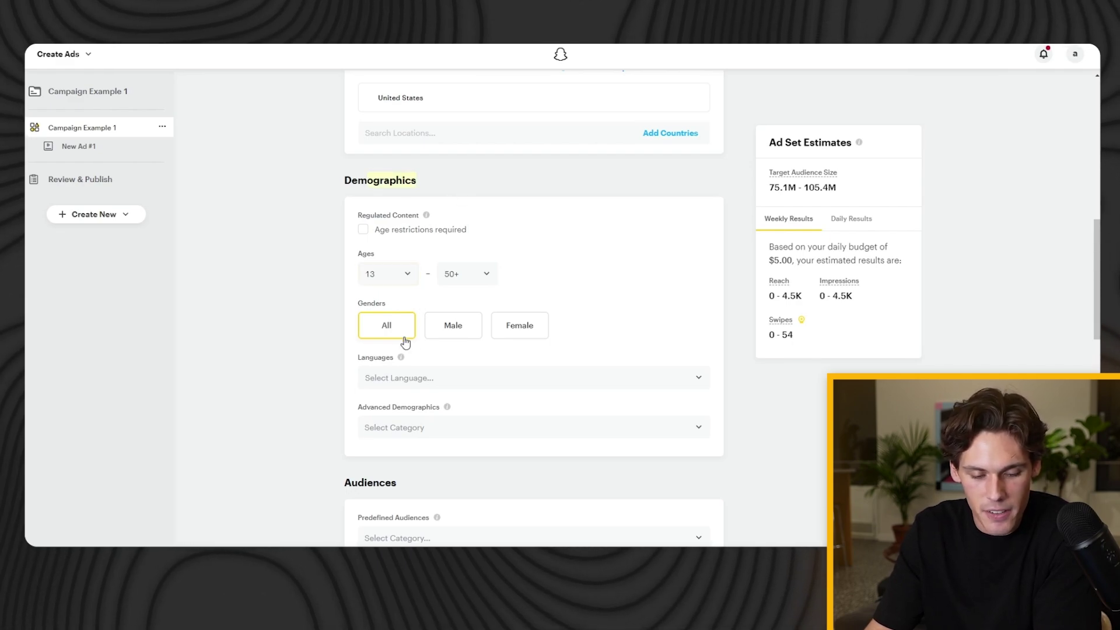
click(409, 276)
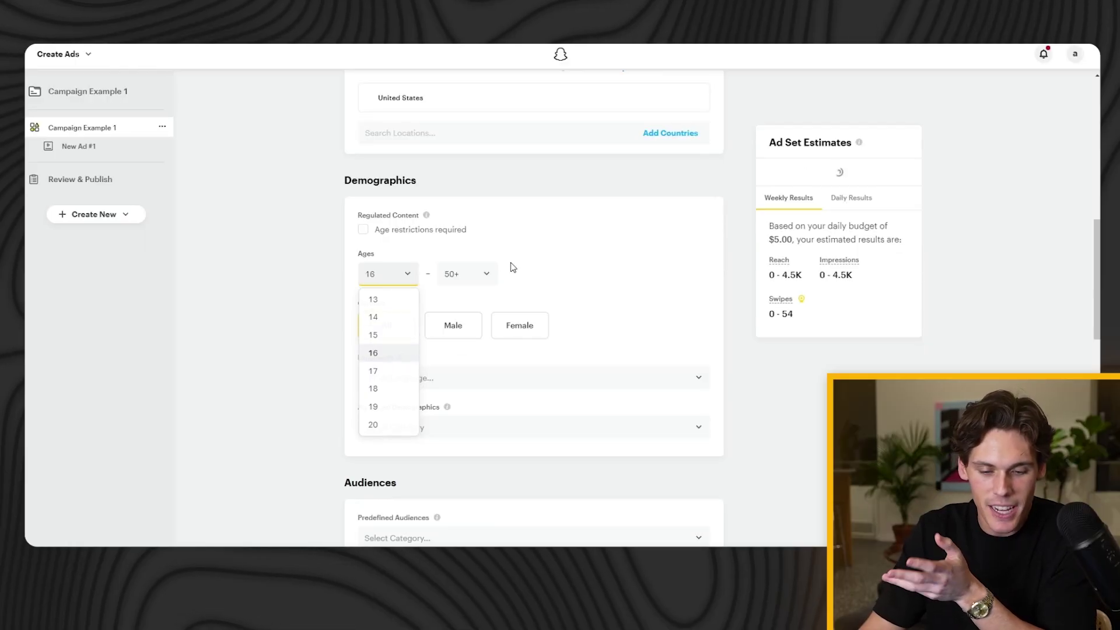
click(595, 263)
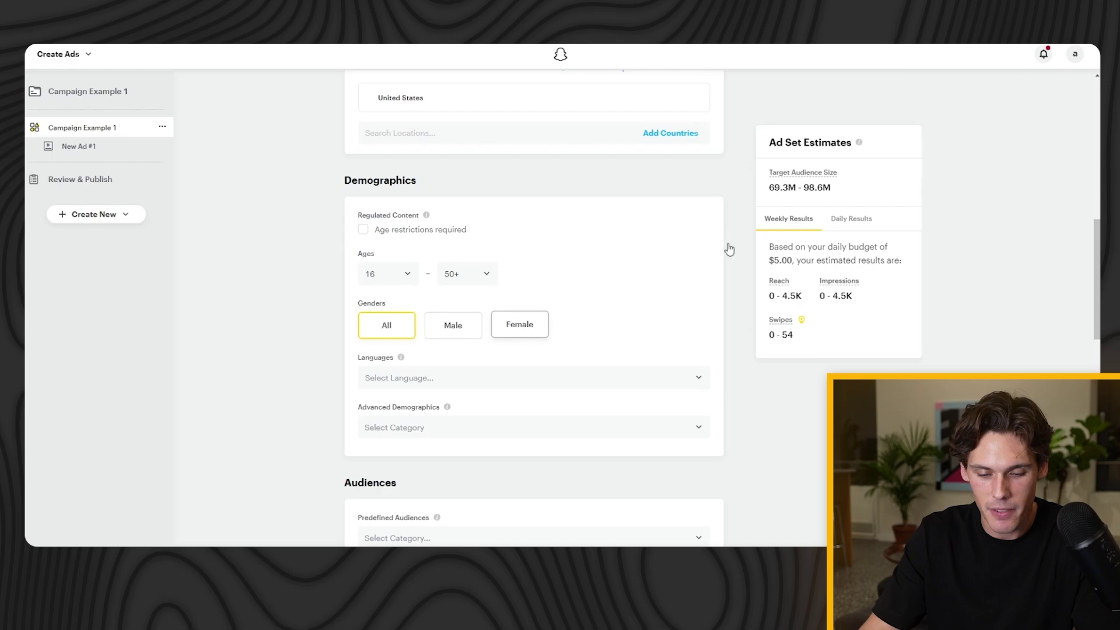
Step: Restrict the ad set's audience to the Female gender
scroll(619, 228, down, 3)
click(490, 216)
click(665, 174)
scroll(649, 174, down, 1)
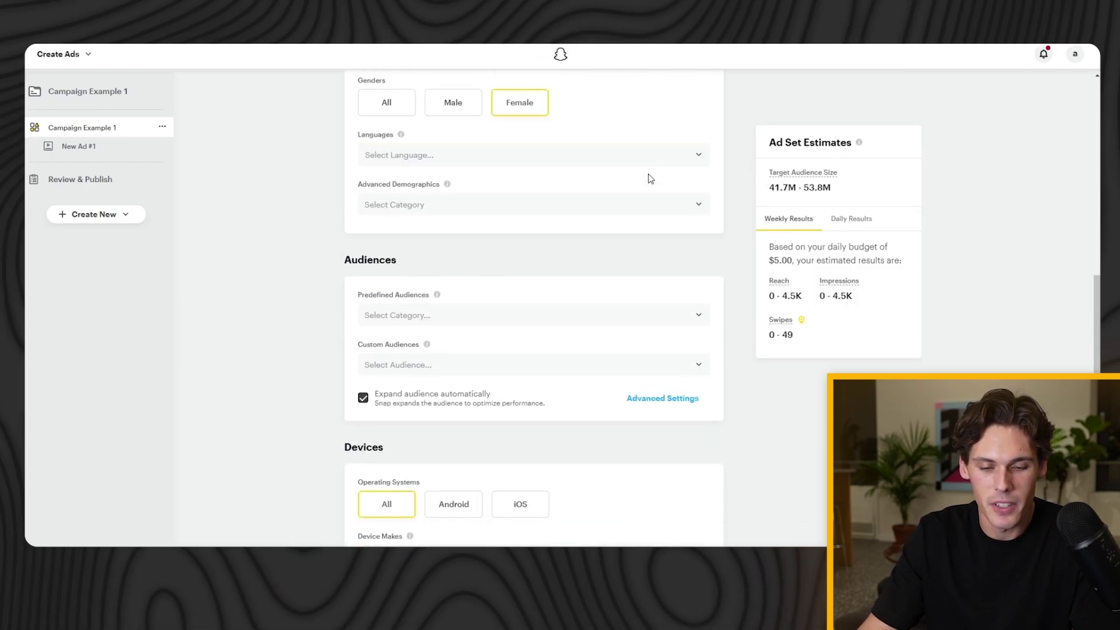
Step: Review the location and demographic settings, including the household income categories under Advanced Demographics
scroll(649, 173, up, 5)
scroll(636, 175, up, 4)
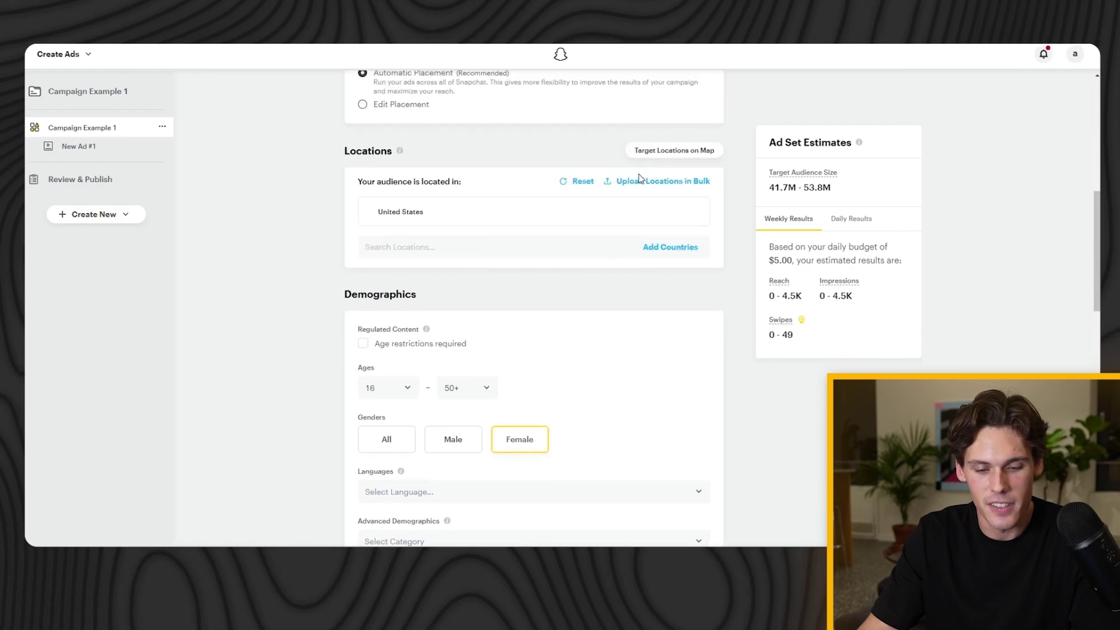
scroll(636, 175, down, 9)
click(488, 208)
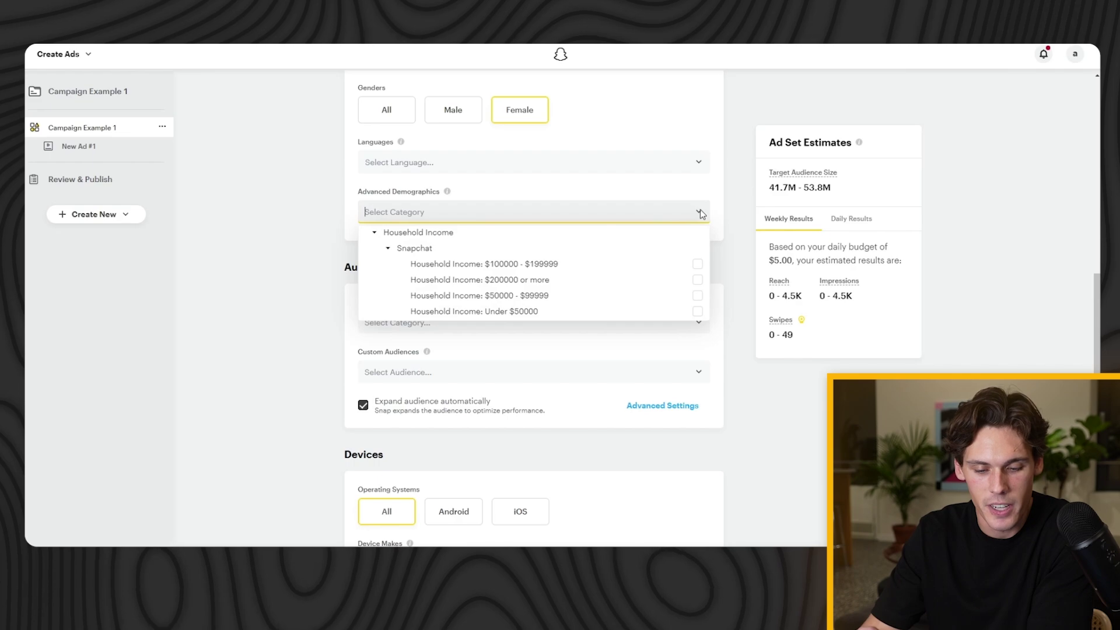
click(736, 212)
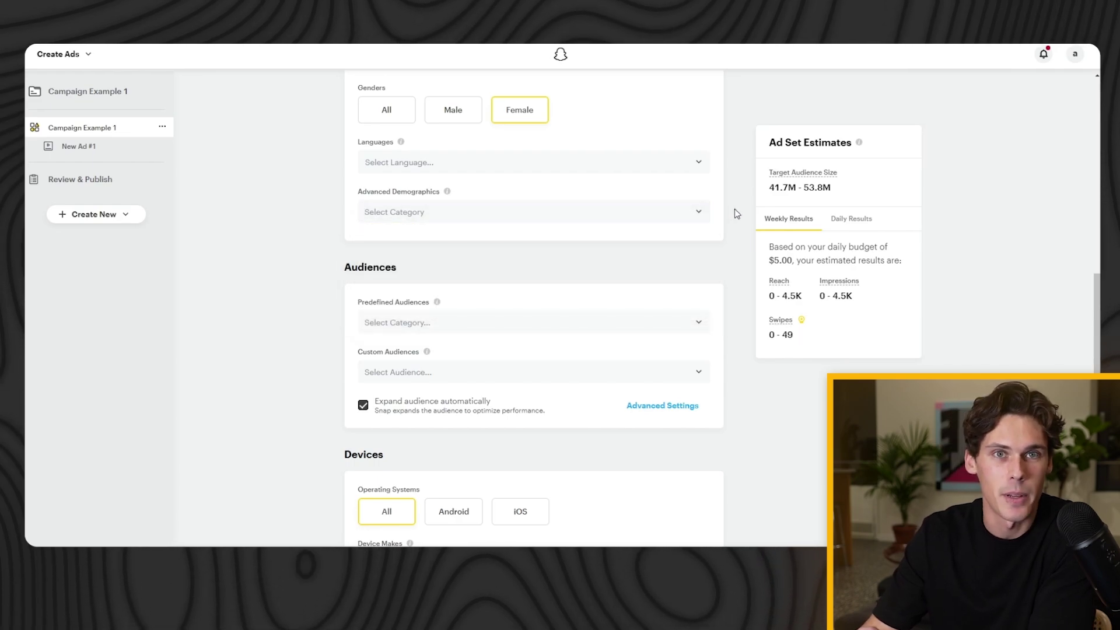
Step: Browse the Lifestyles categories under Predefined Audiences and add one to the ad set's targeting
scroll(734, 233, down, 1)
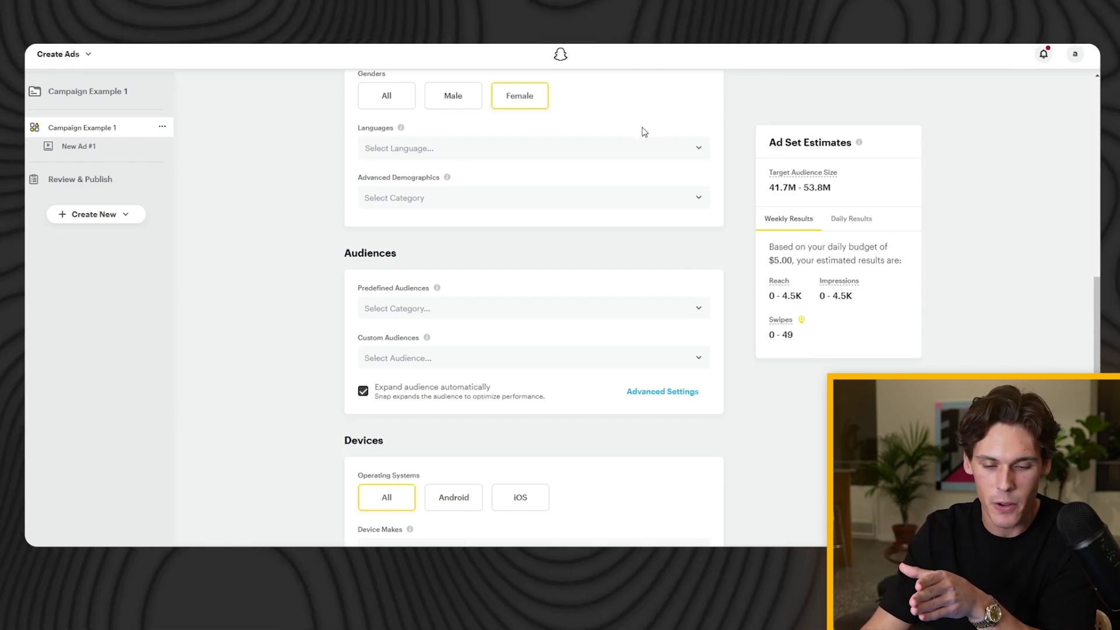
scroll(670, 265, down, 1)
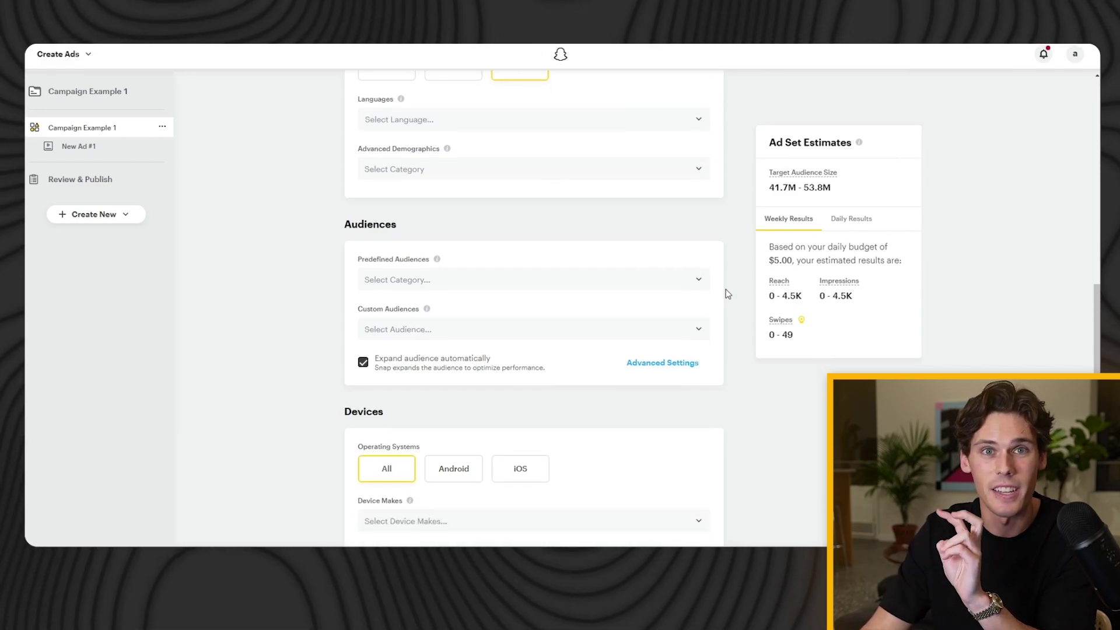
scroll(643, 252, down, 1)
click(642, 250)
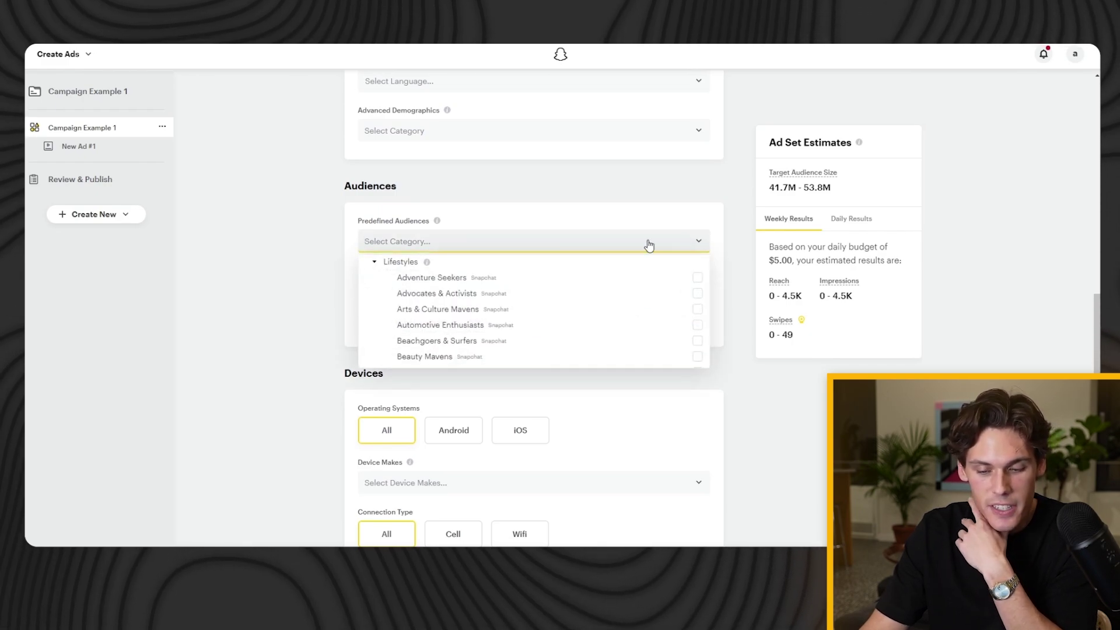
scroll(654, 239, down, 2)
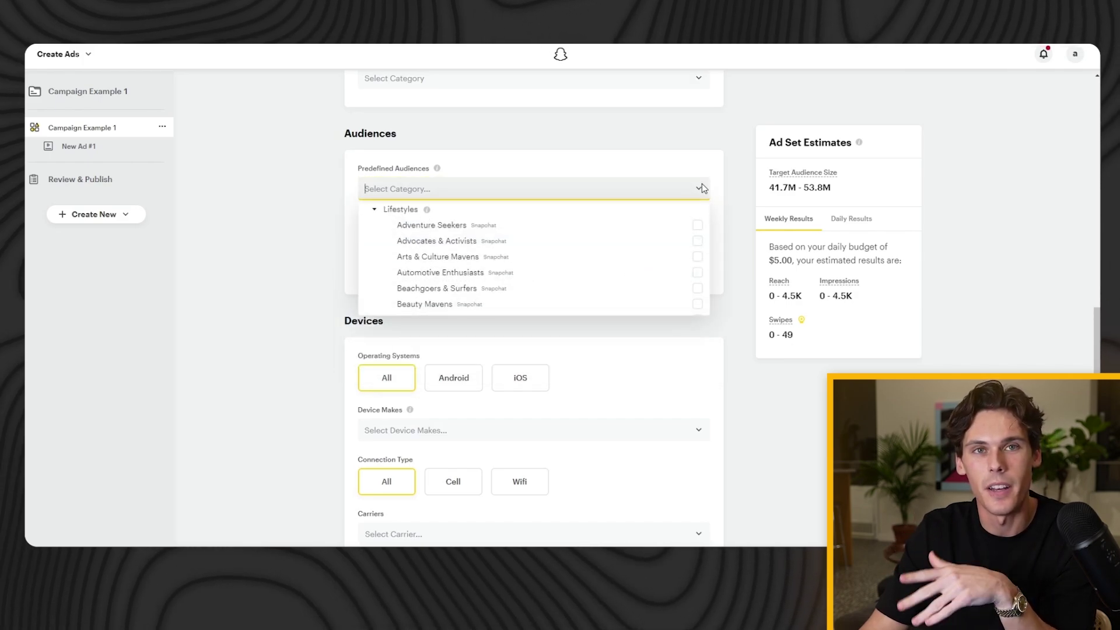
scroll(548, 230, down, 10)
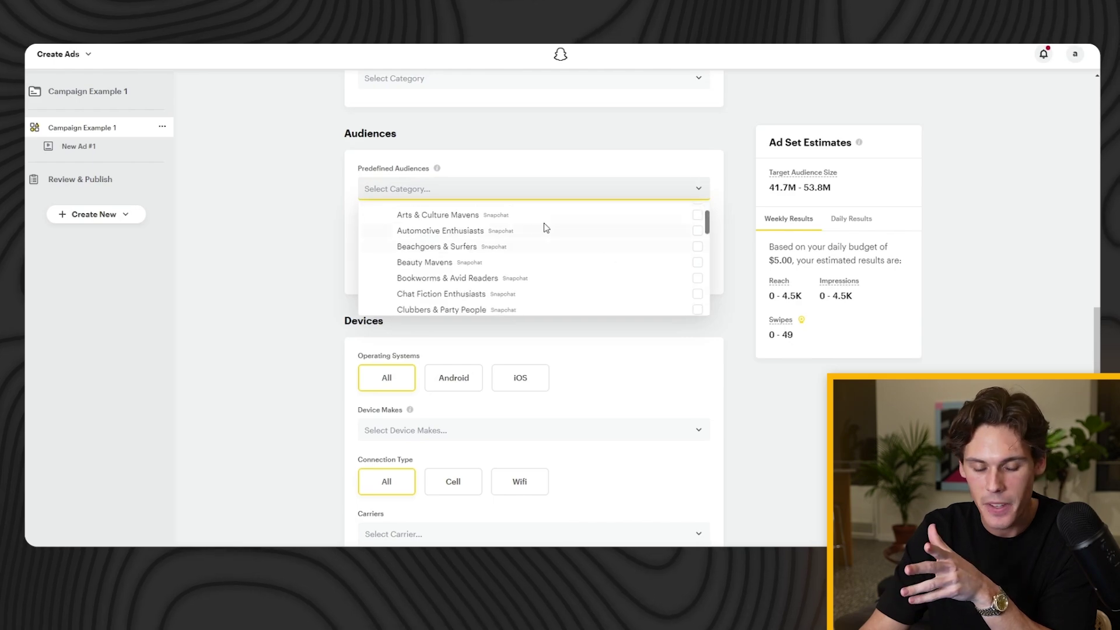
scroll(553, 232, up, 5)
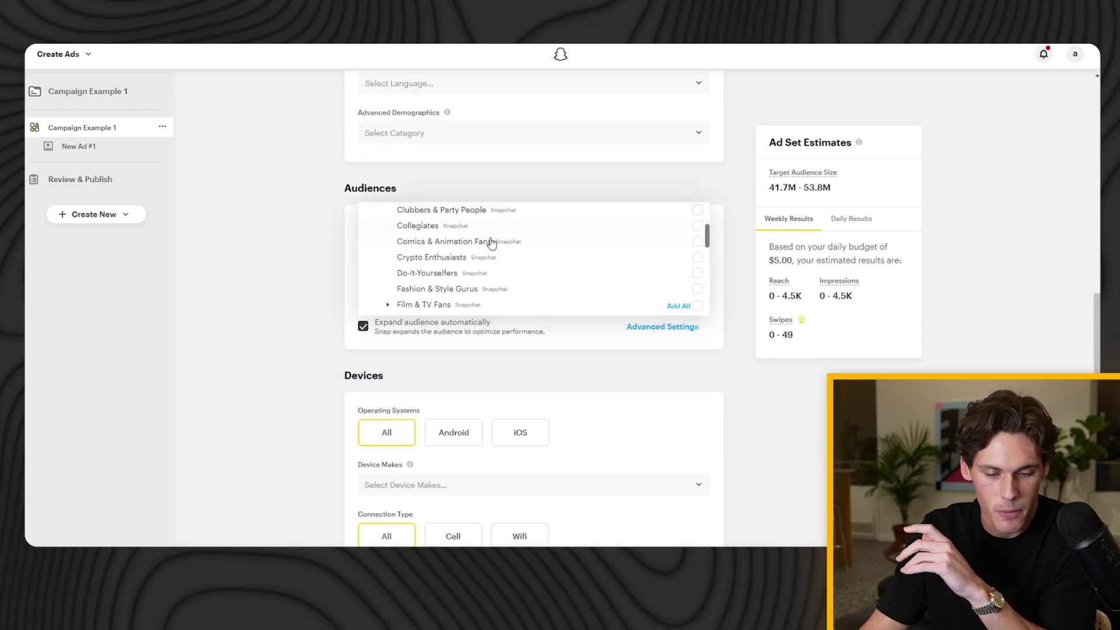
click(452, 295)
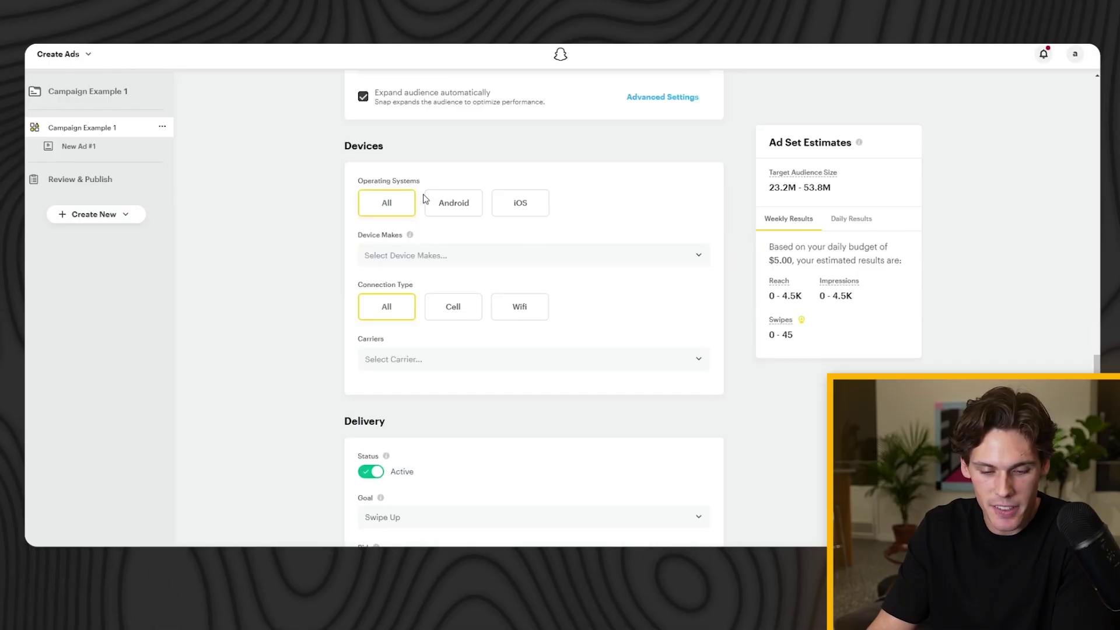
Step: Review the ad set's device and delivery settings, including the options available for the delivery Goal
scroll(453, 257, down, 1)
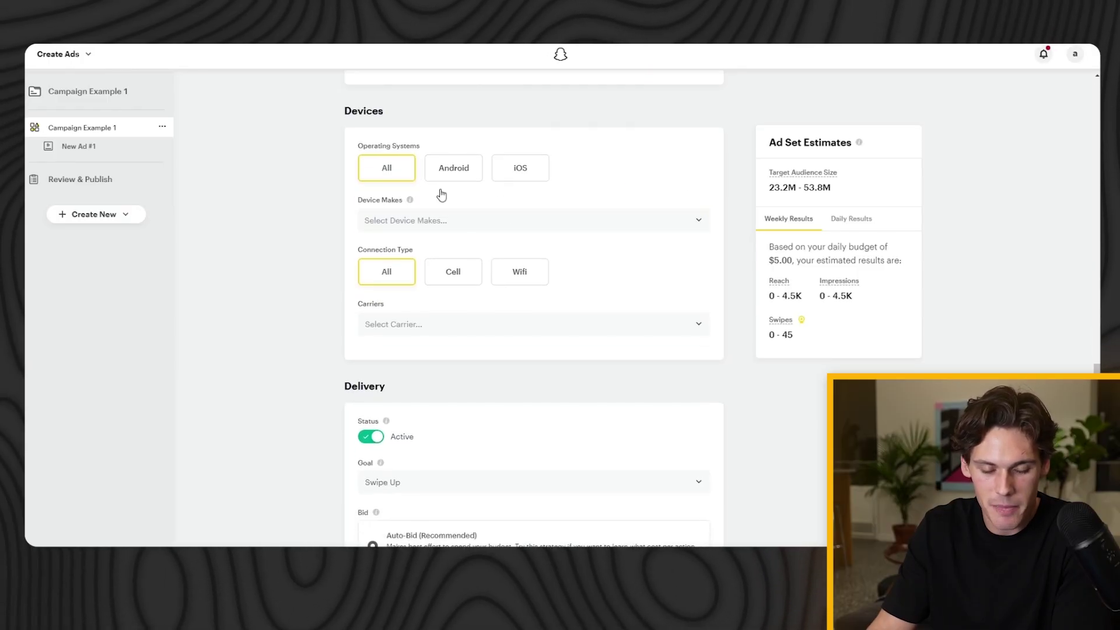
scroll(483, 227, down, 1)
scroll(525, 252, down, 3)
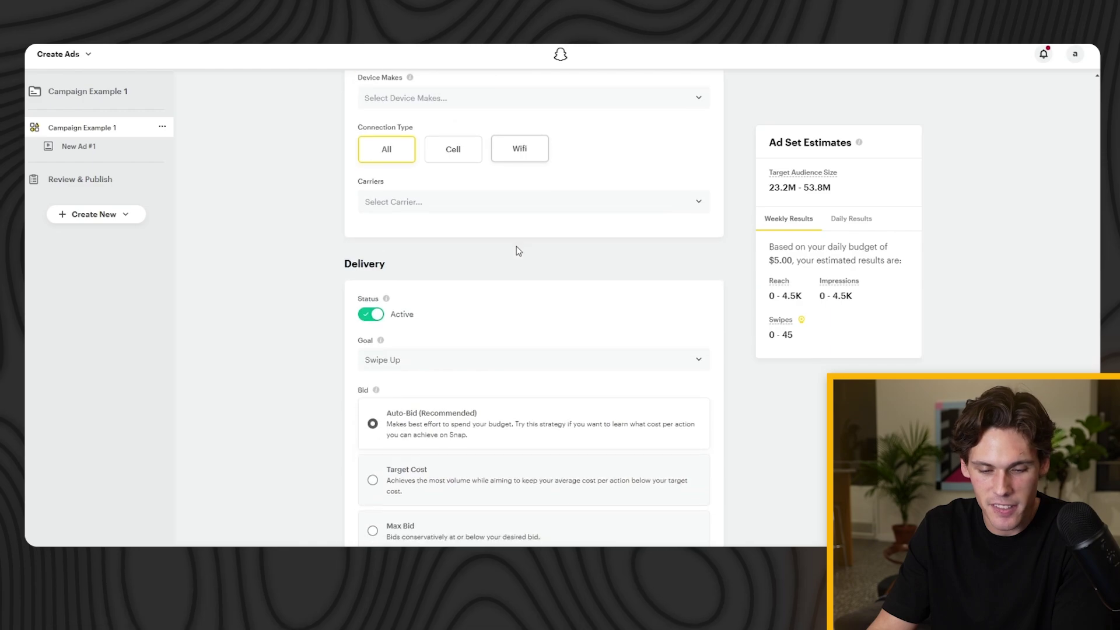
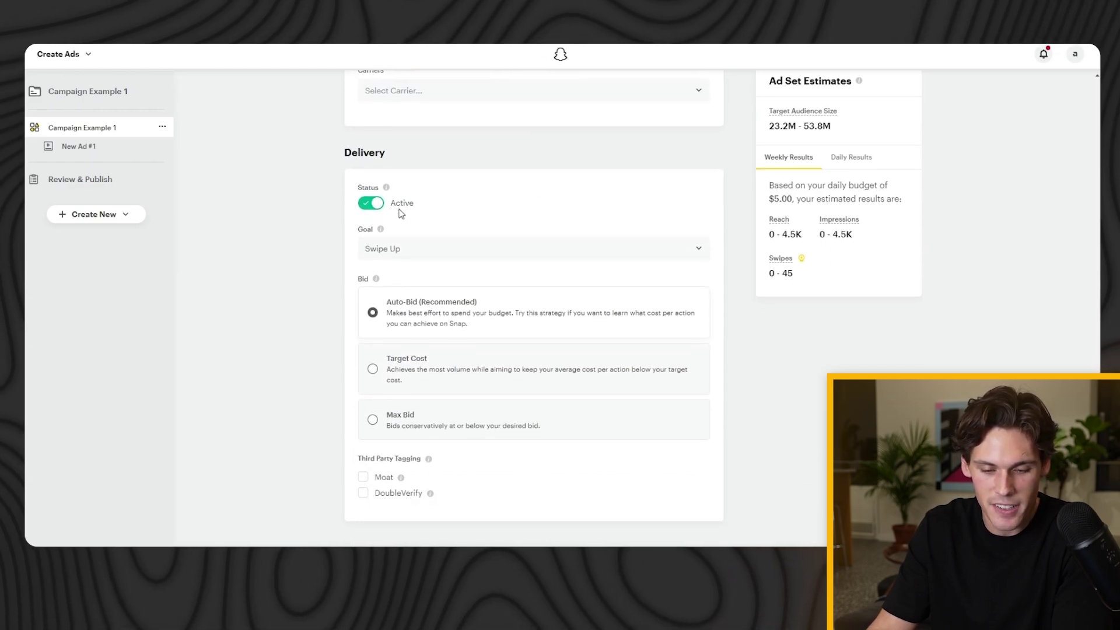
click(532, 257)
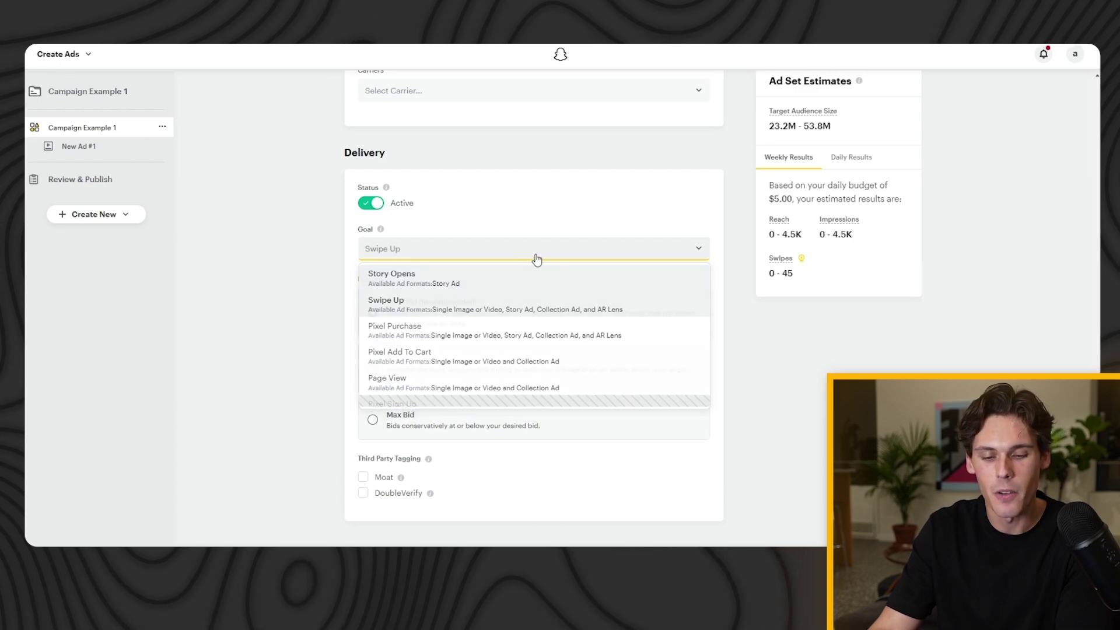
click(540, 256)
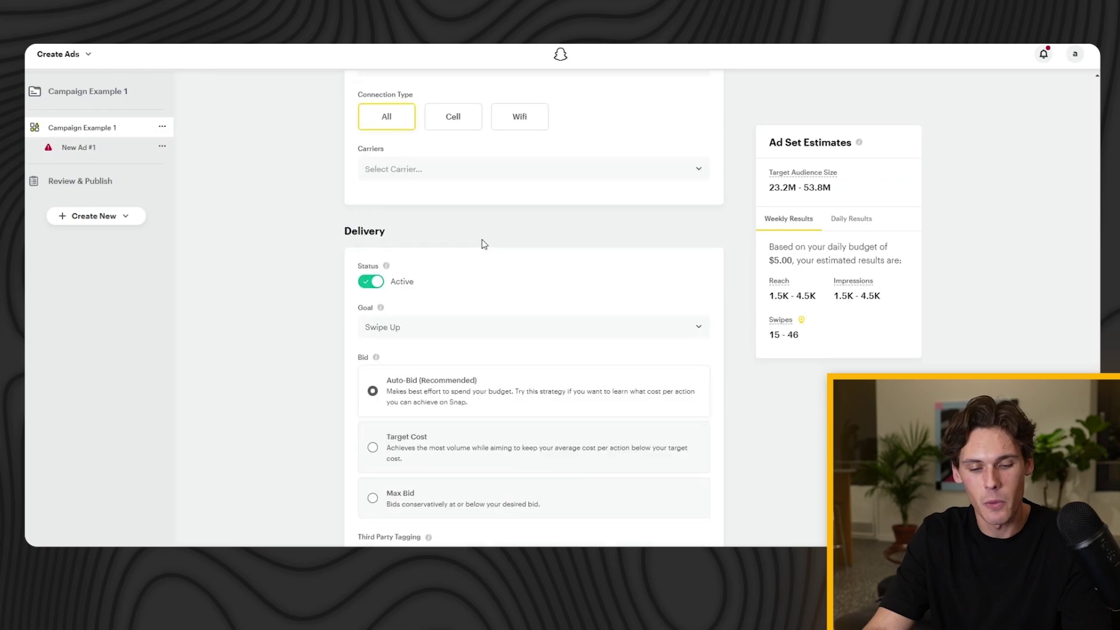
Step: Look over the whole ad set again, from its details and budget through locations and demographics to devices and delivery
scroll(483, 245, down, 2)
scroll(484, 243, up, 10)
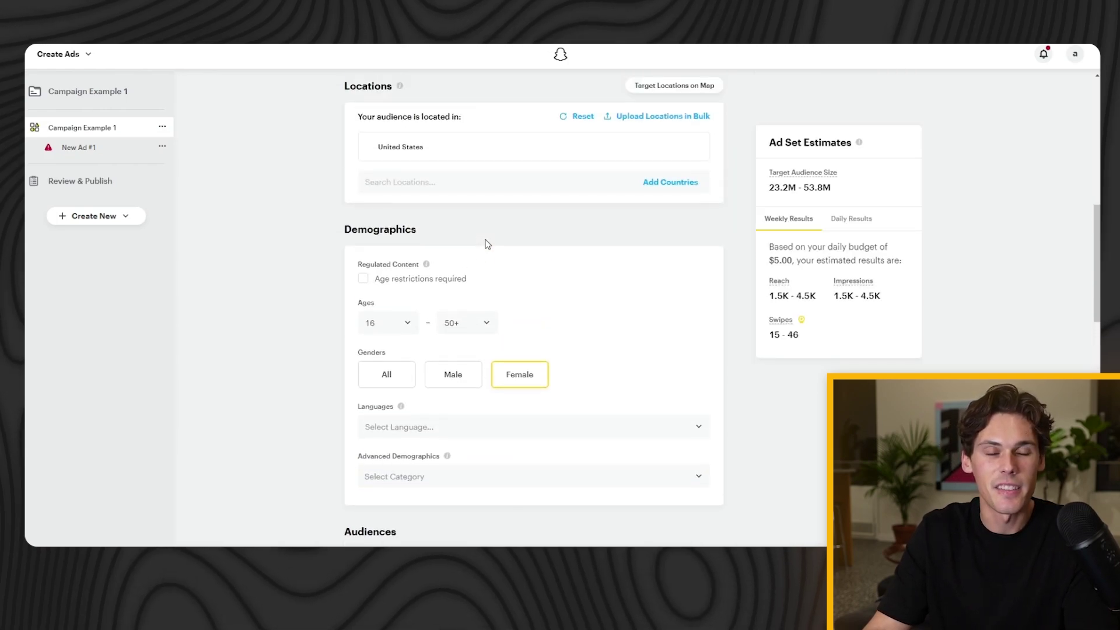
scroll(488, 244, up, 10)
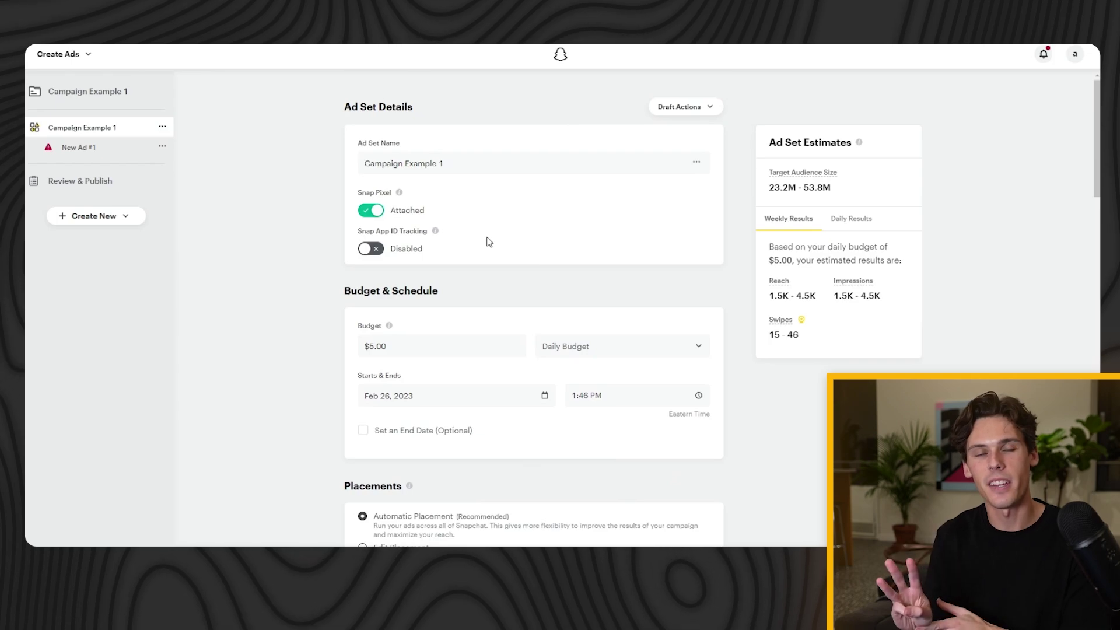
scroll(490, 233, down, 10)
scroll(490, 222, down, 4)
scroll(490, 222, up, 6)
scroll(490, 222, down, 5)
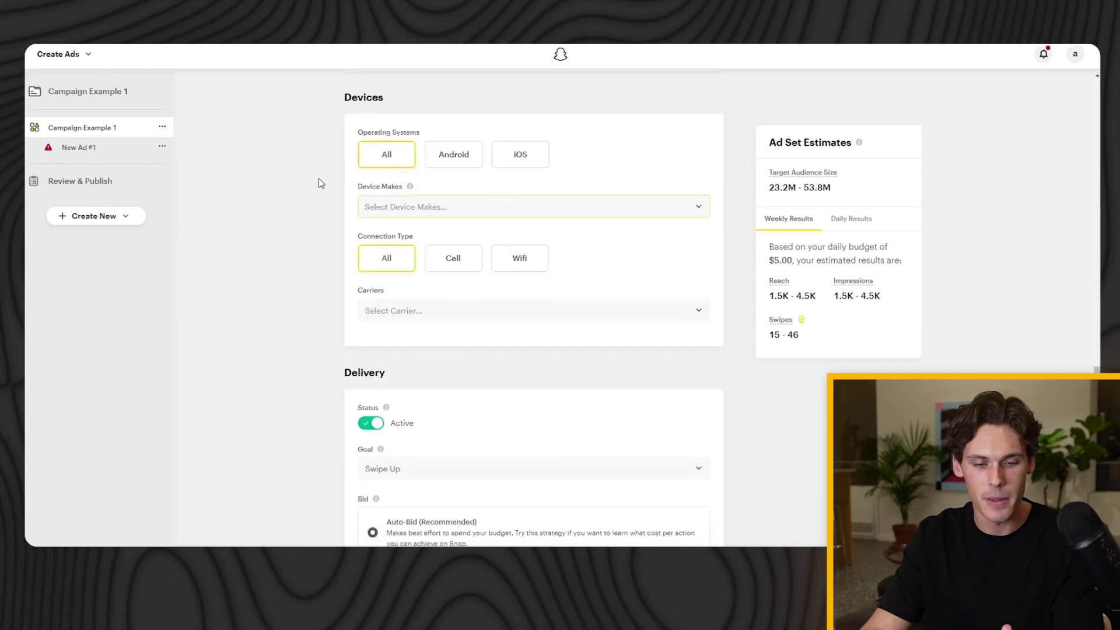
Step: Duplicate the Campaign Example 1 ad set twice within the campaign
click(164, 128)
click(163, 128)
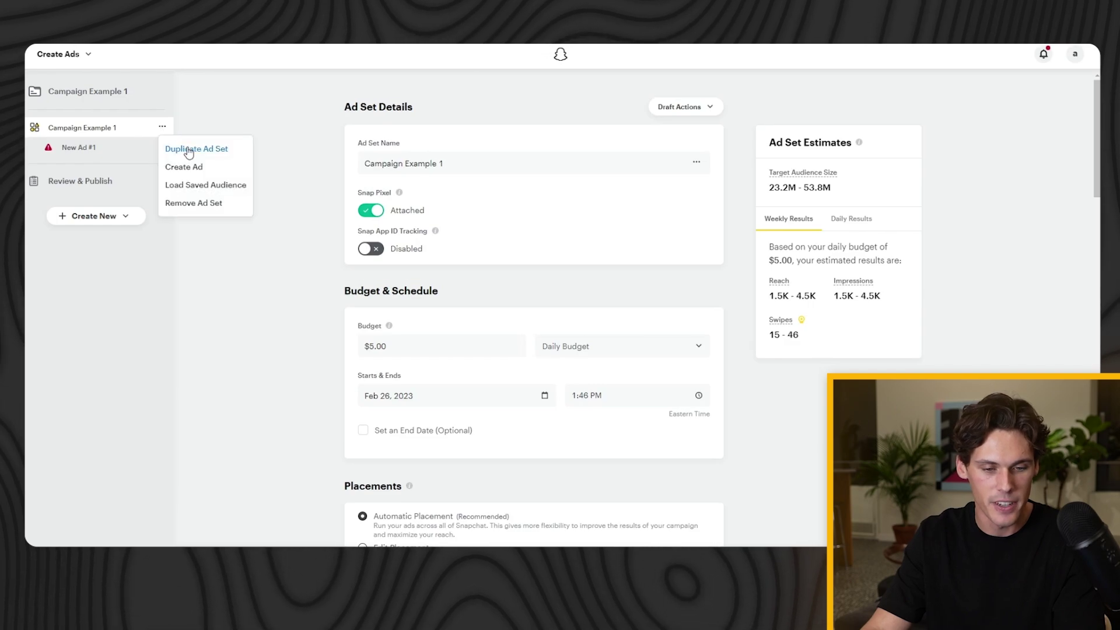
click(189, 149)
click(685, 390)
click(162, 127)
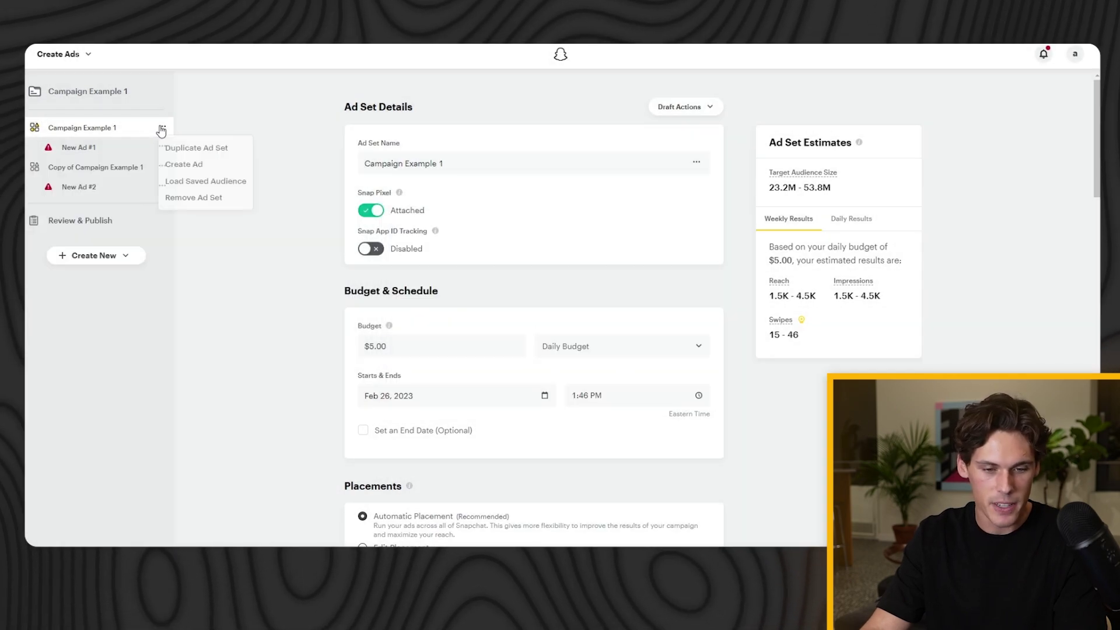
click(193, 150)
click(686, 391)
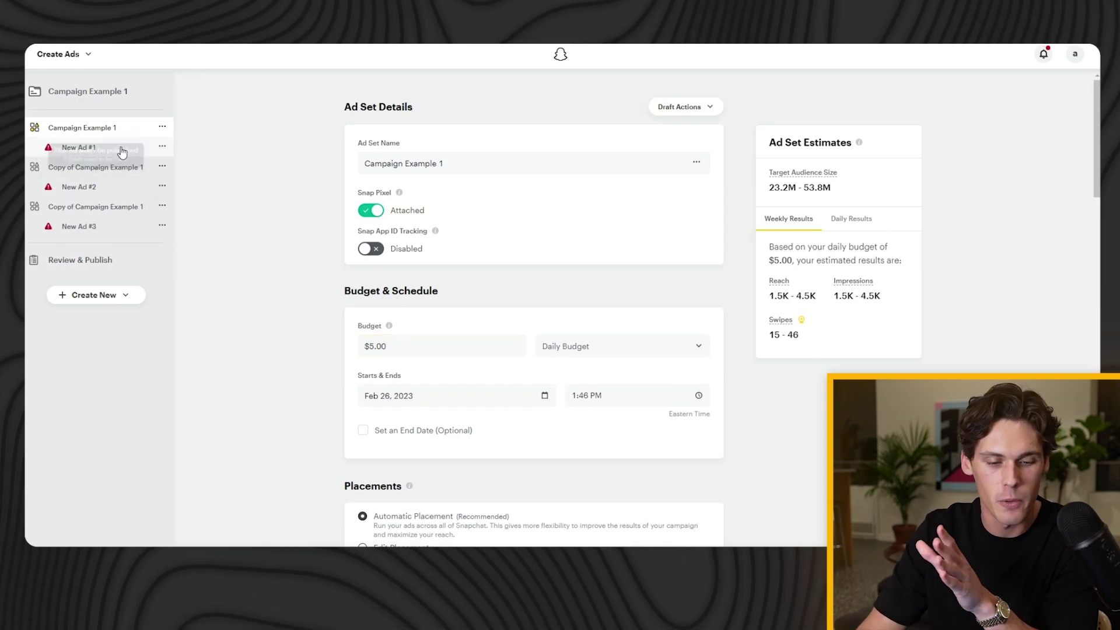
Step: Open the original ad set's ad, name it Beauty Tool, and enter the brand name Beauty Tools and headline "Try our new tool today!"
mouse_move(122, 147)
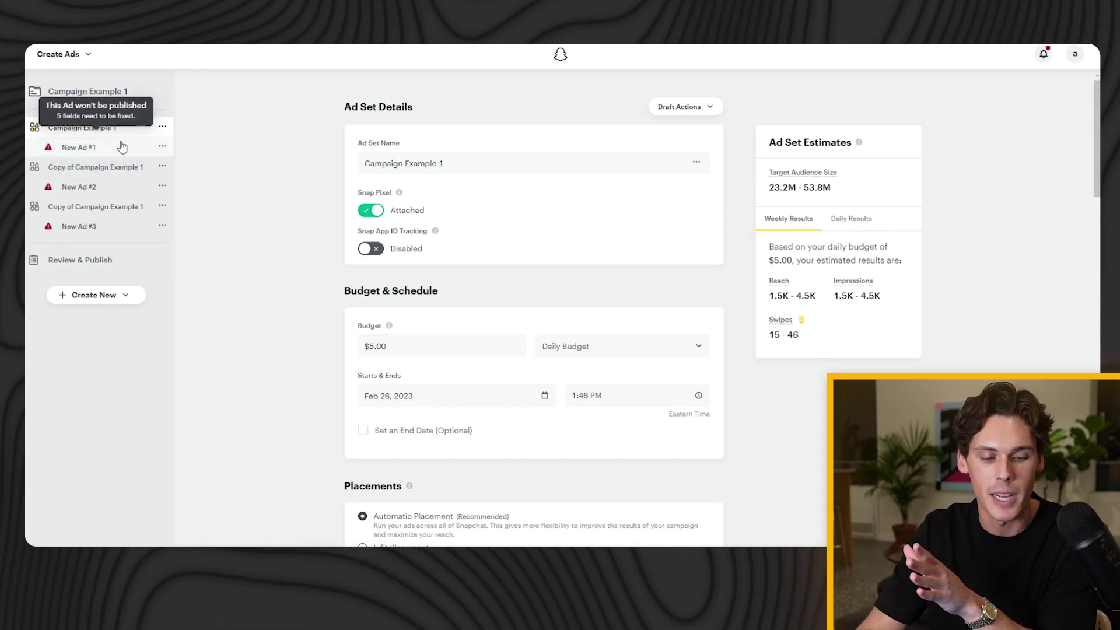
click(124, 148)
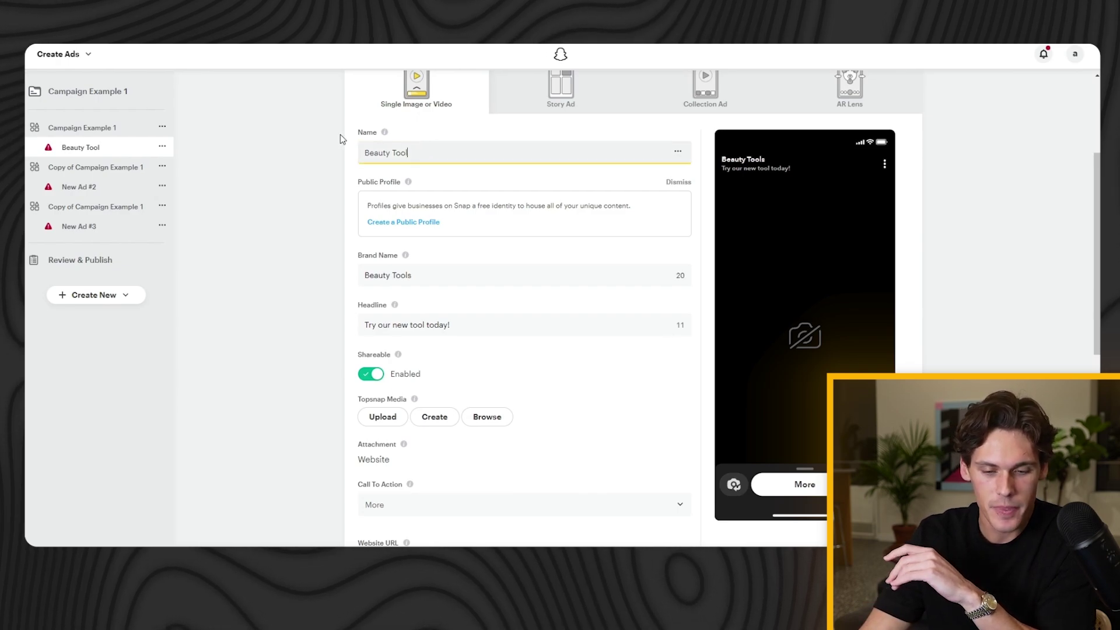
mouse_move(385, 135)
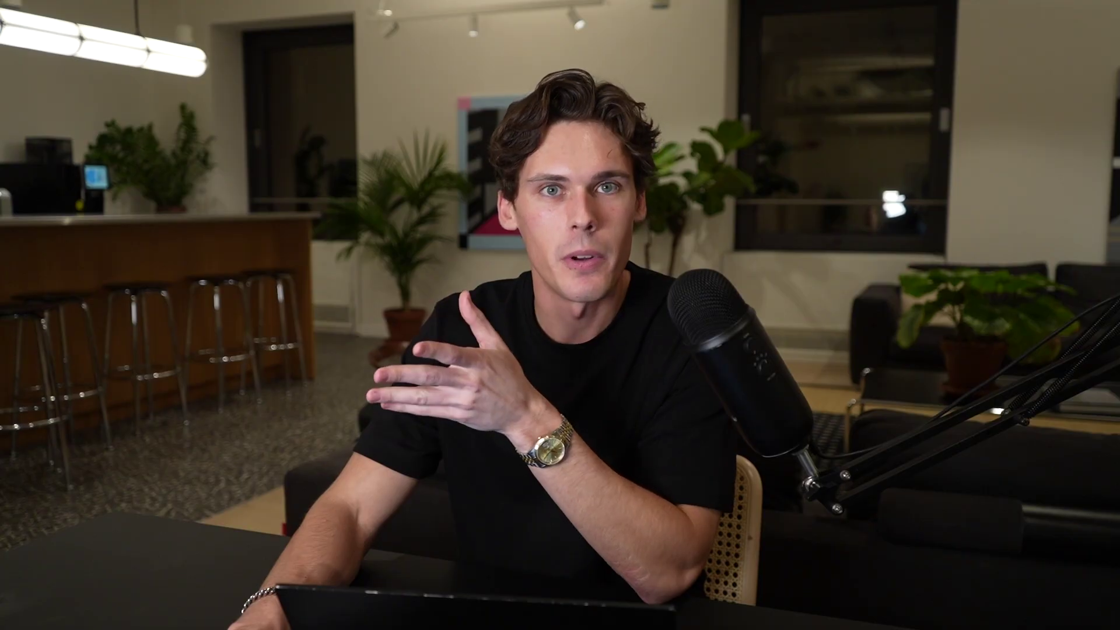
click(427, 276)
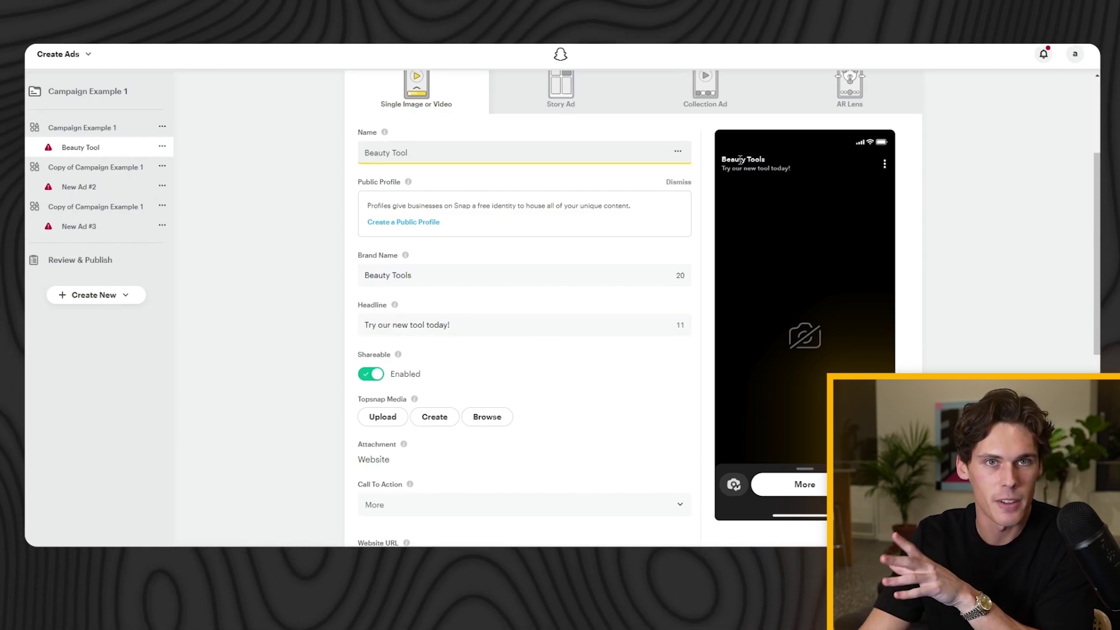
Step: Set the Beauty Tool ad's call to action to Shop Now and check its website, delivery and preview settings
scroll(573, 227, down, 2)
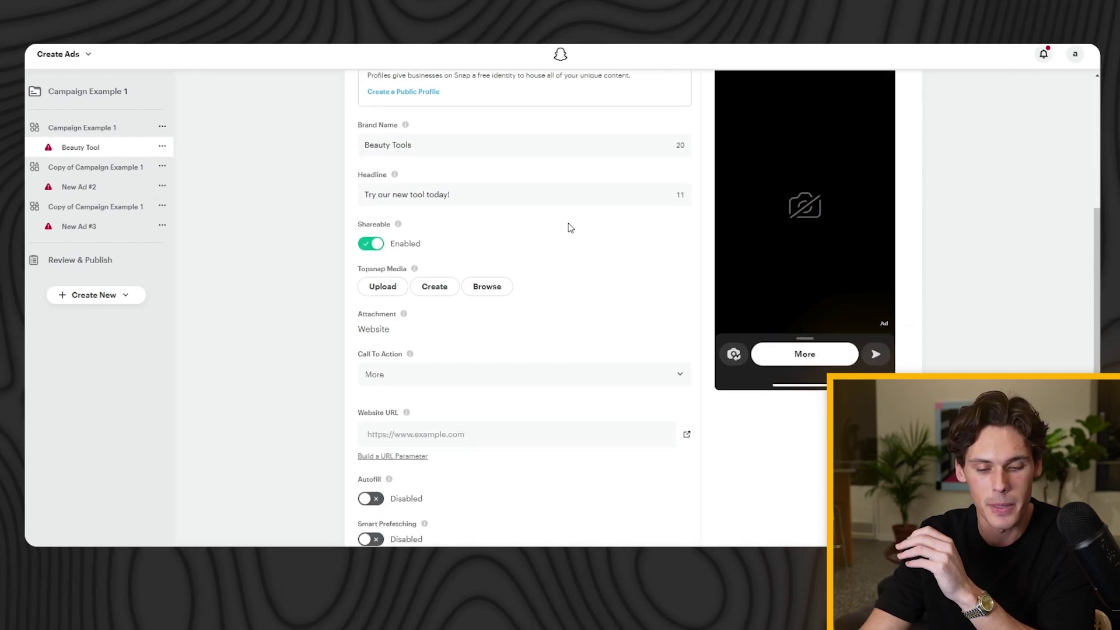
scroll(779, 158, down, 1)
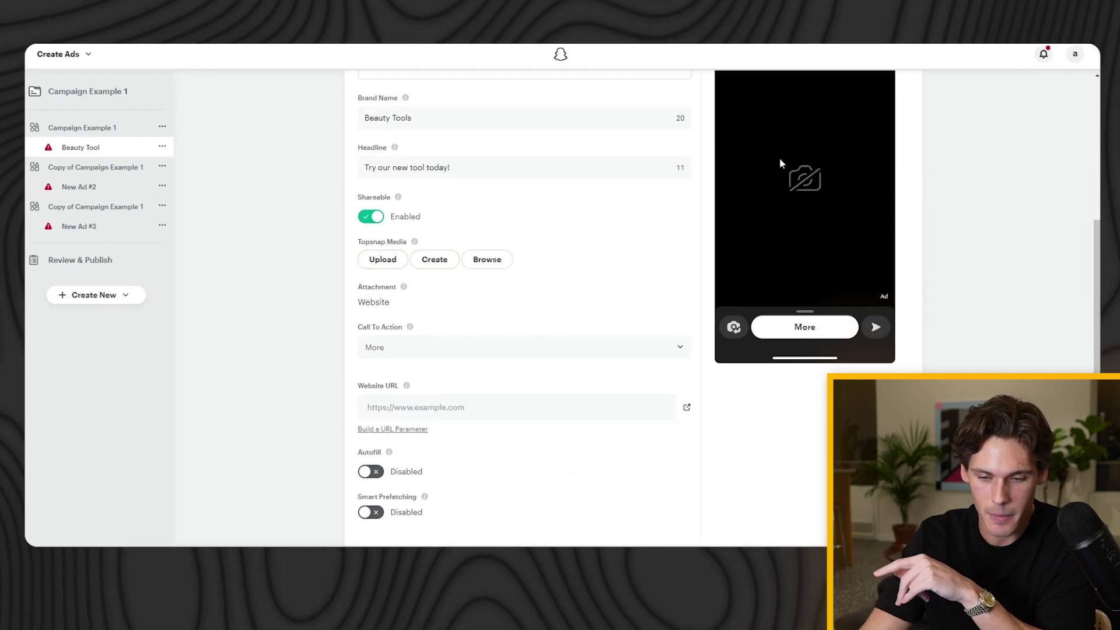
scroll(828, 176, up, 2)
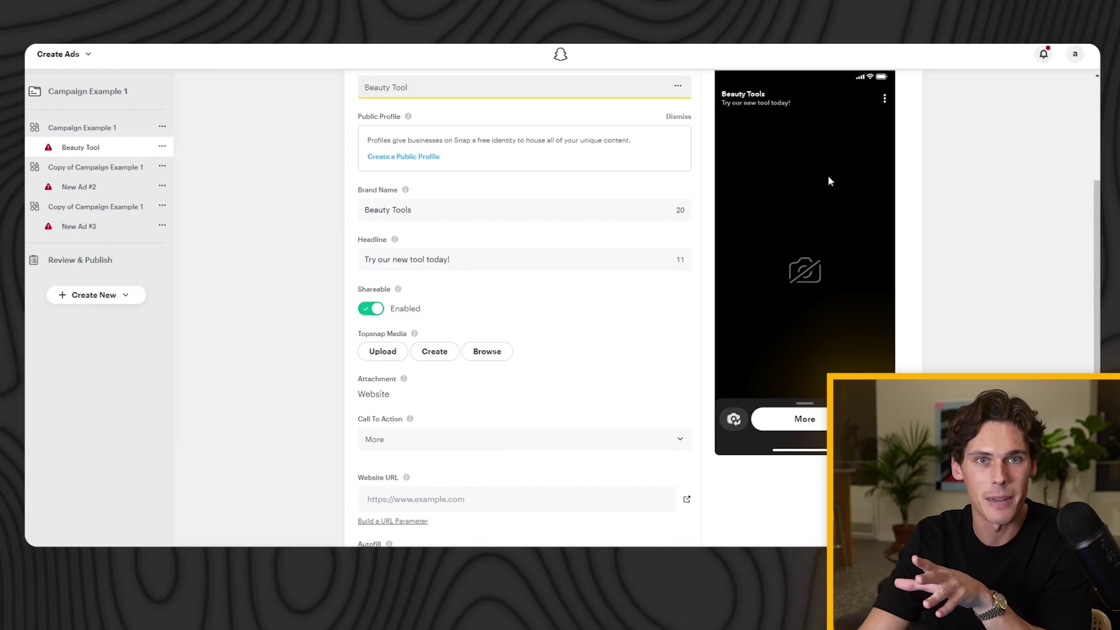
scroll(808, 182, down, 1)
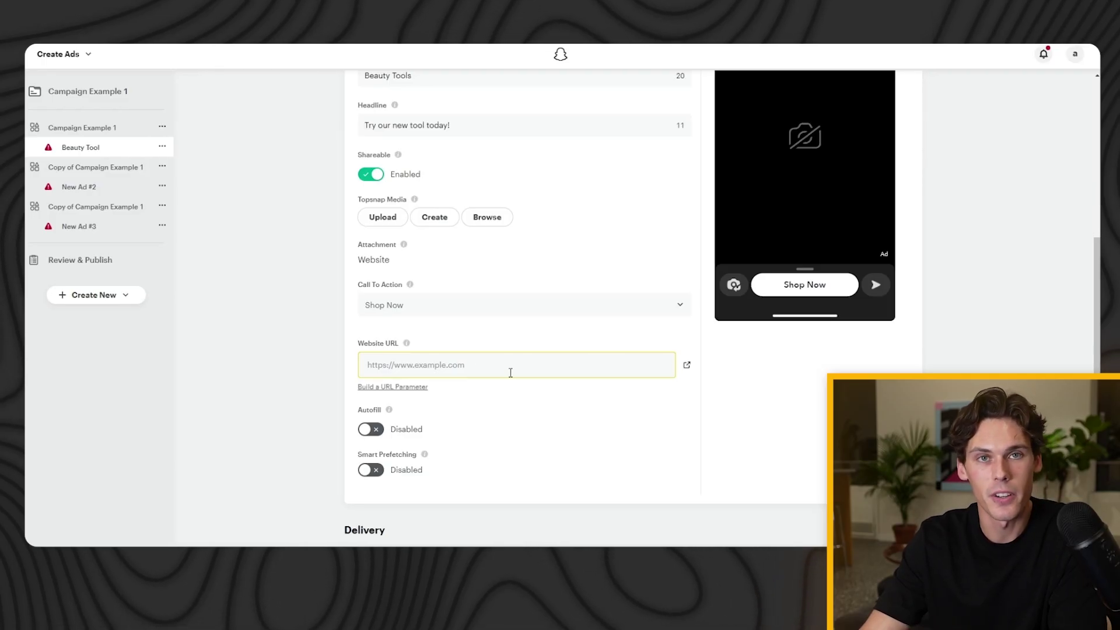
scroll(510, 369, down, 4)
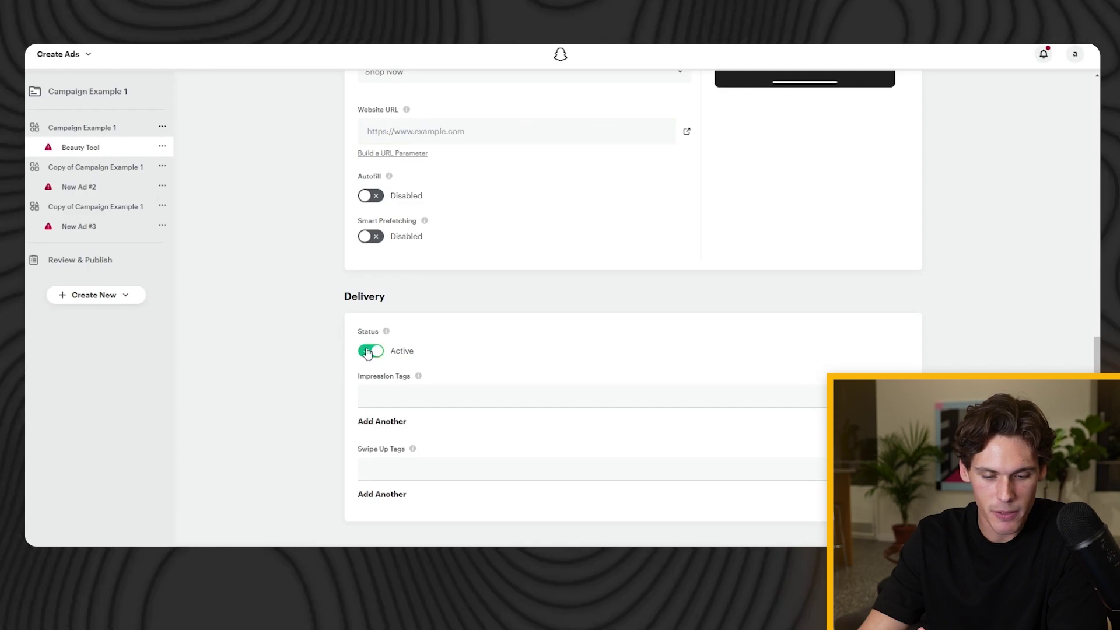
scroll(510, 340, up, 8)
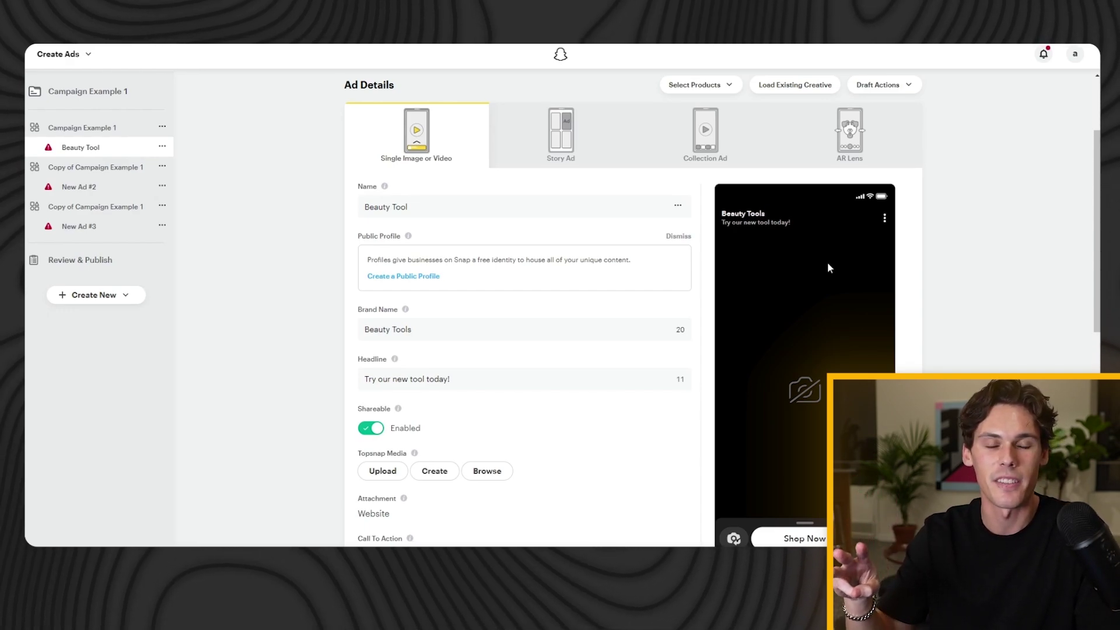
scroll(735, 306, down, 2)
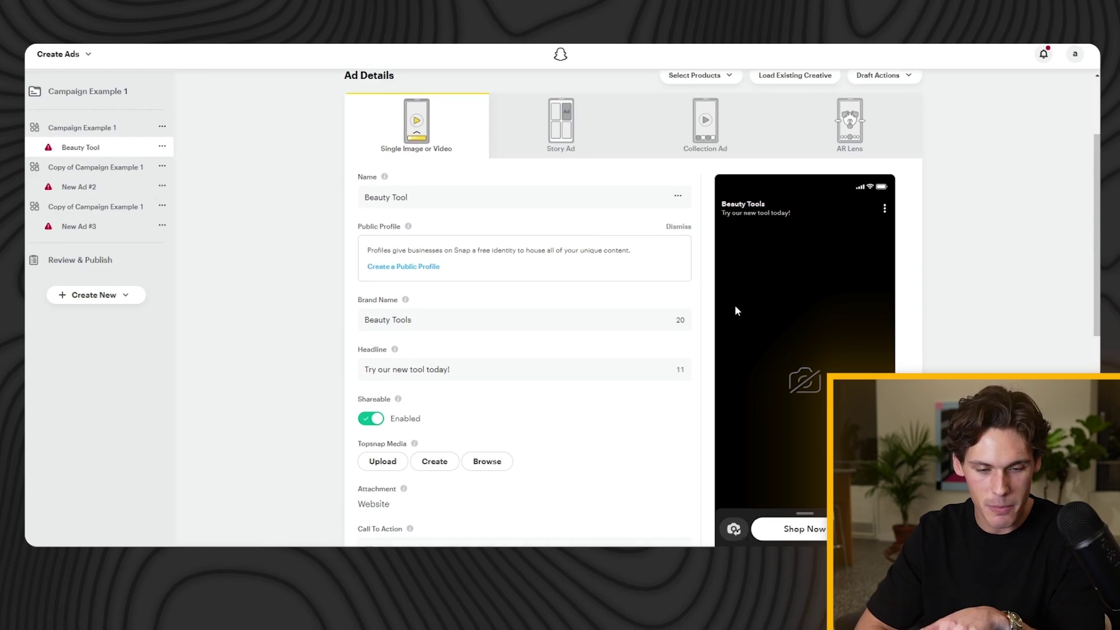
Step: Examine the unfilled ads in the two duplicated ad sets, including their brand name, headline, media and website fields
click(120, 187)
scroll(564, 217, down, 1)
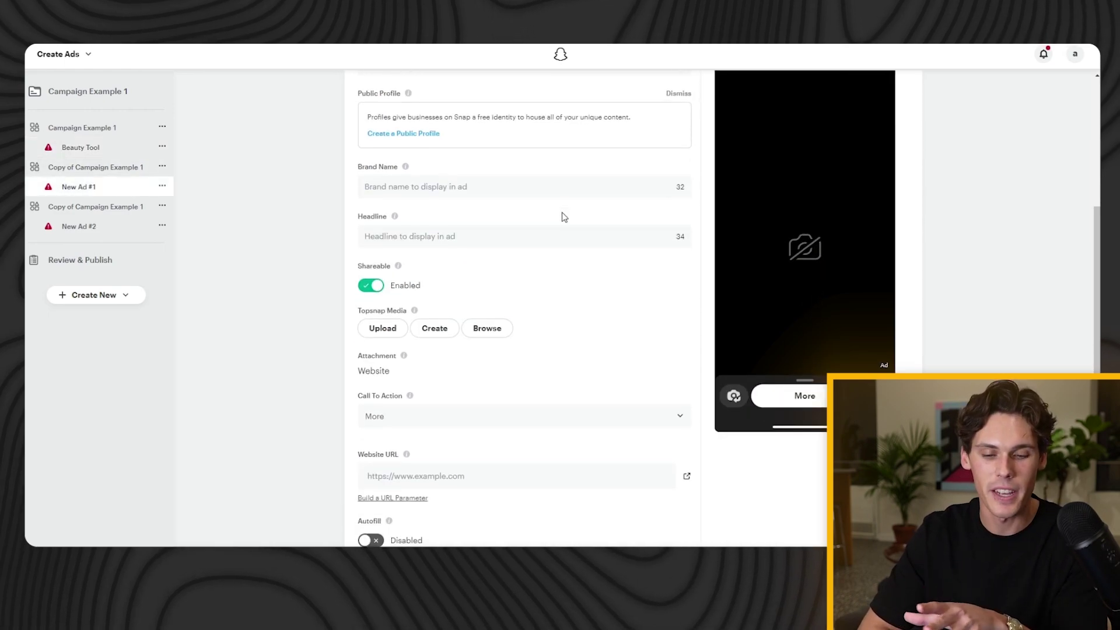
scroll(560, 240, down, 1)
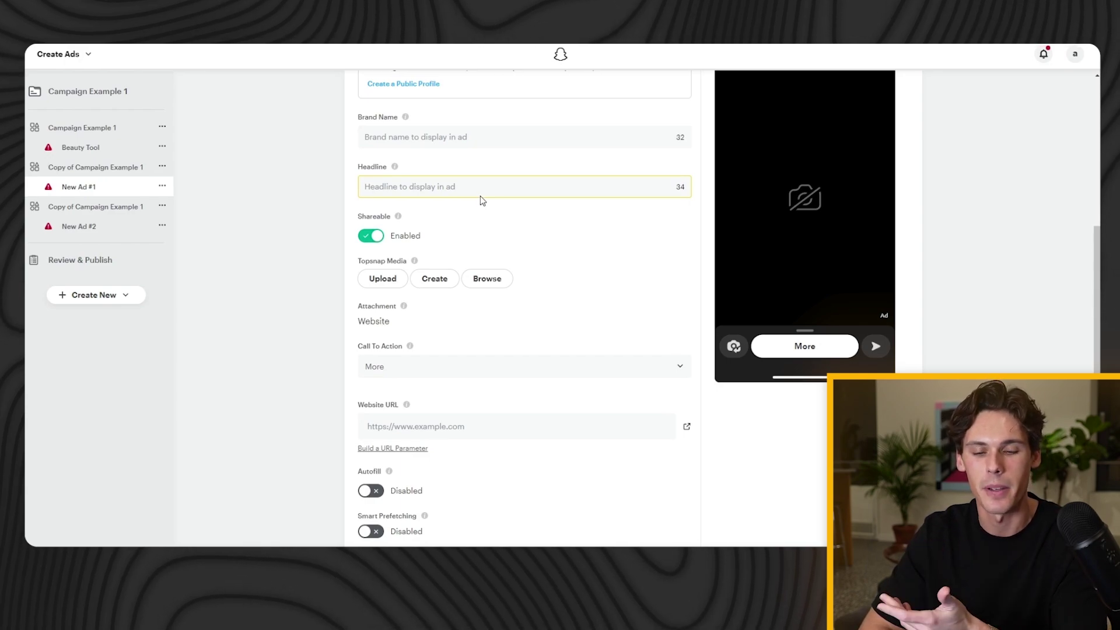
click(64, 227)
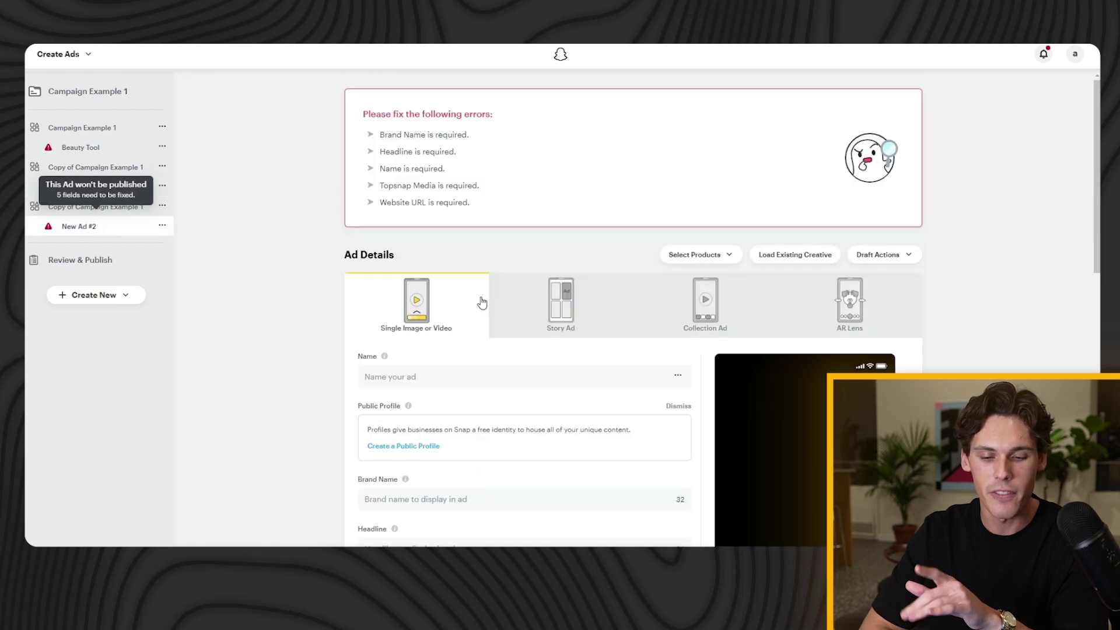
scroll(634, 317, down, 3)
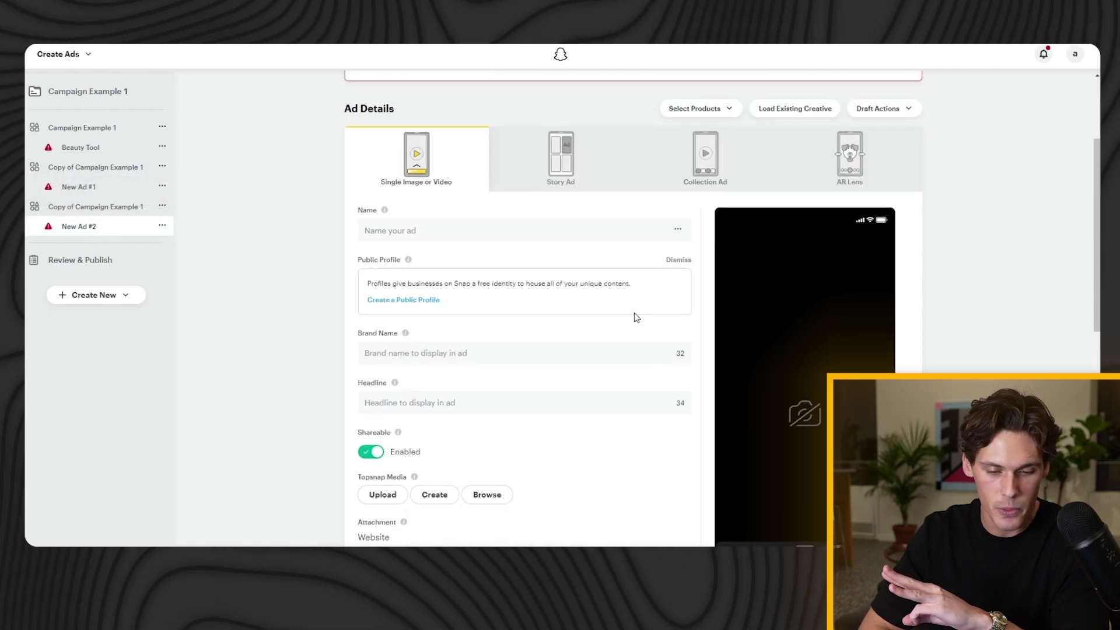
scroll(635, 315, down, 3)
scroll(572, 347, down, 8)
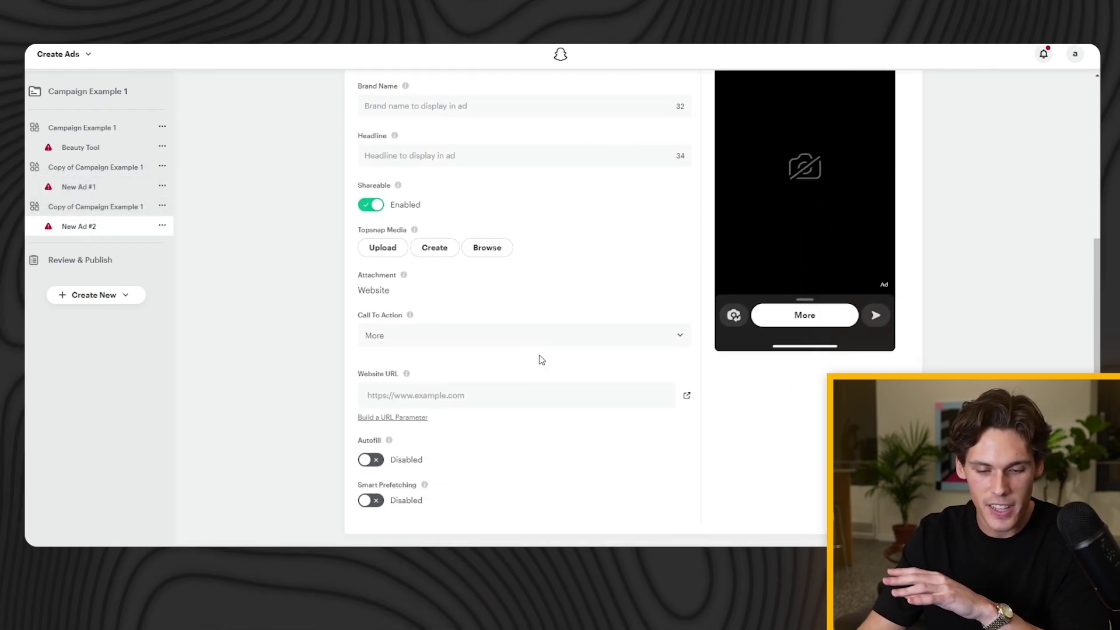